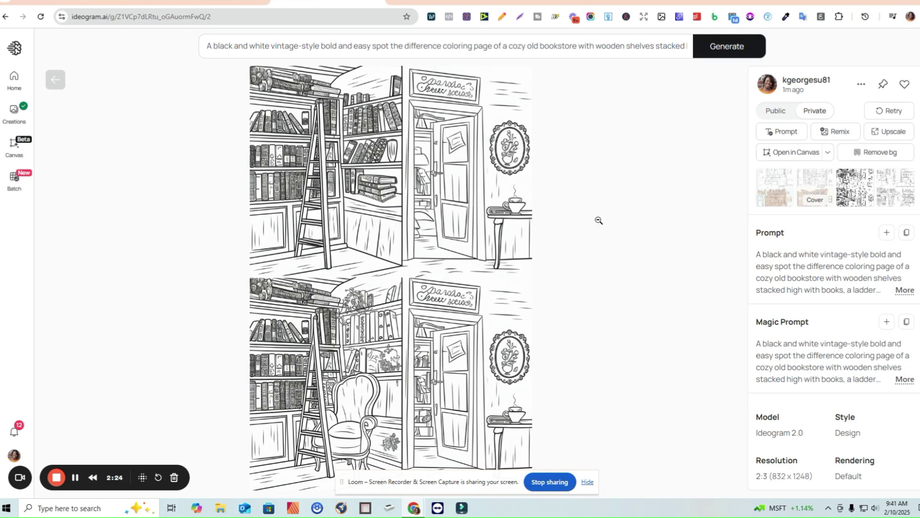
Switch to the ChatGPT conversation and read through the three spot-the-difference coloring page scenarios for adults.
click(468, 1)
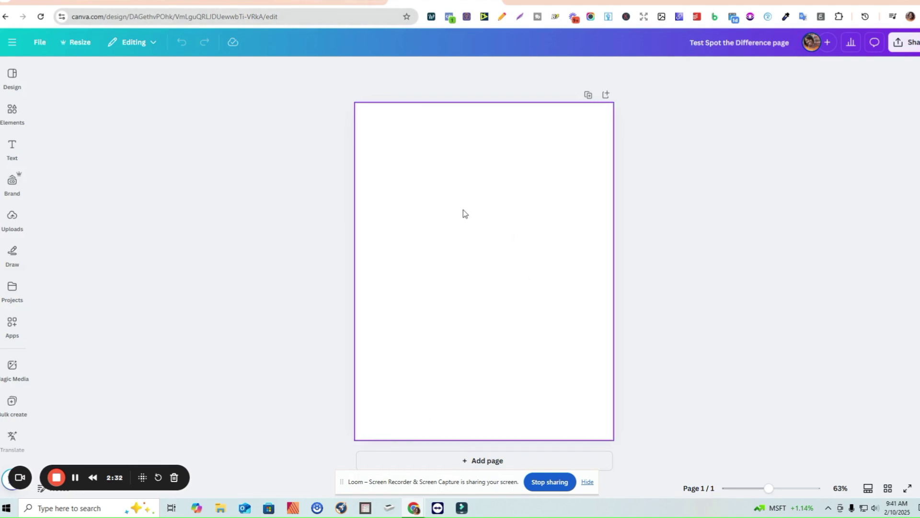
click(348, 2)
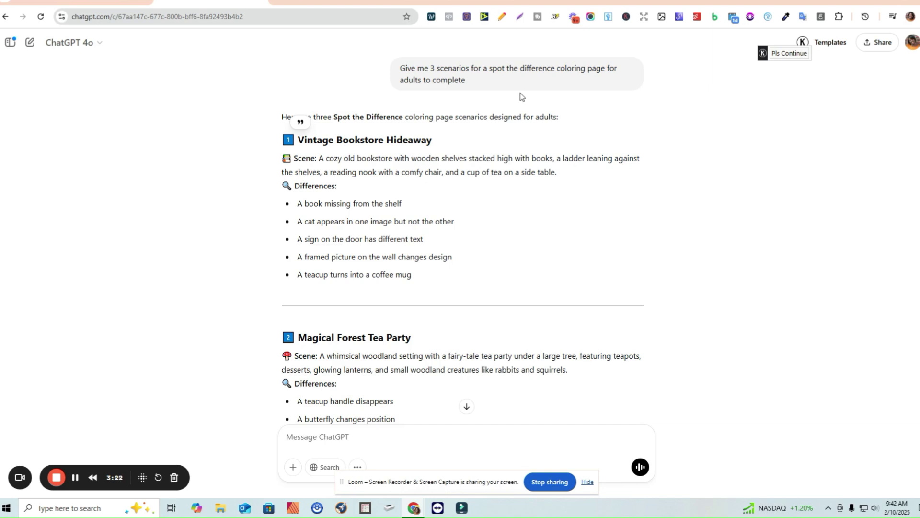
drag(471, 81, 401, 69)
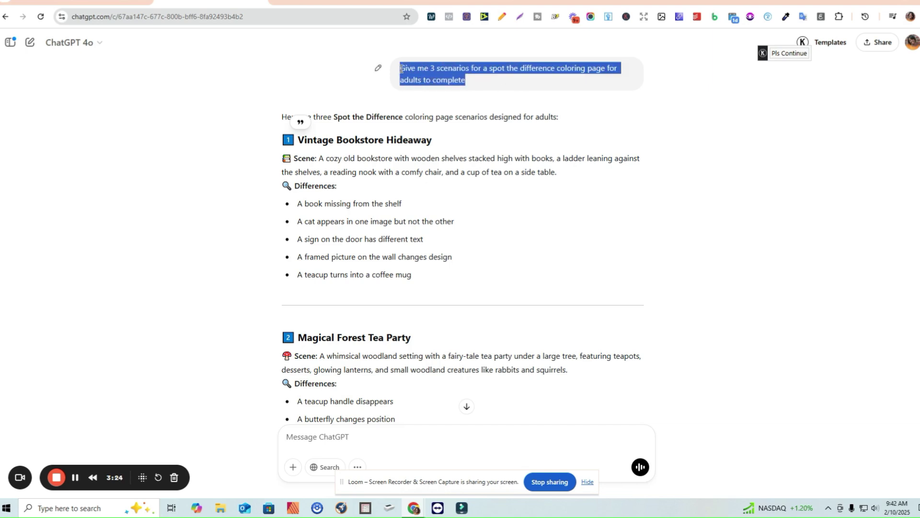
click(487, 85)
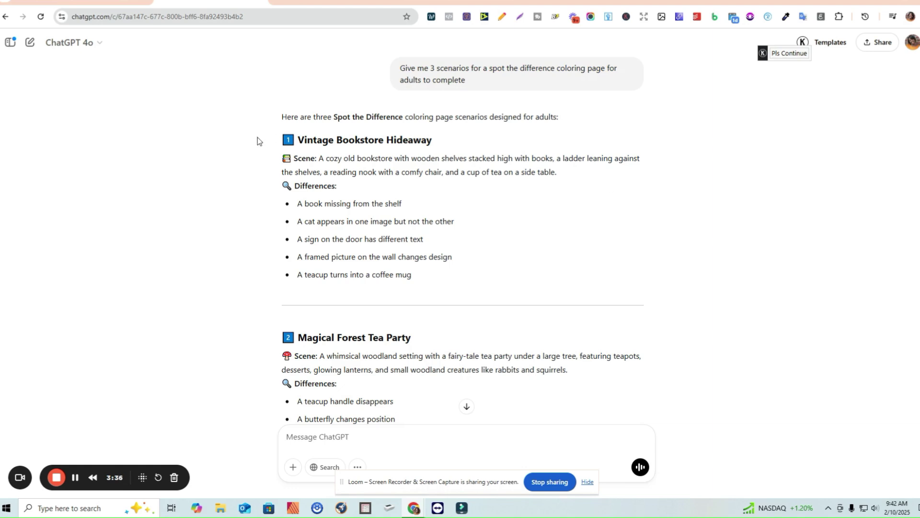
scroll(364, 192, down, 2)
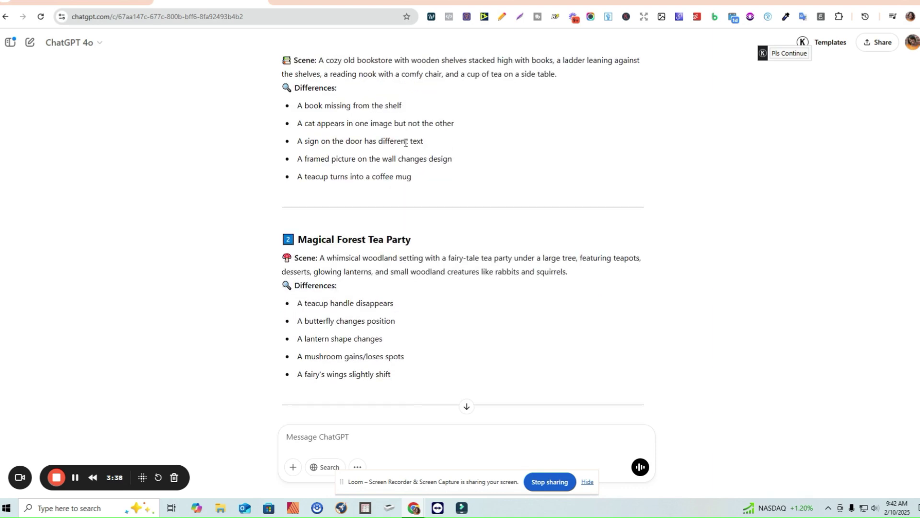
scroll(525, 252, down, 5)
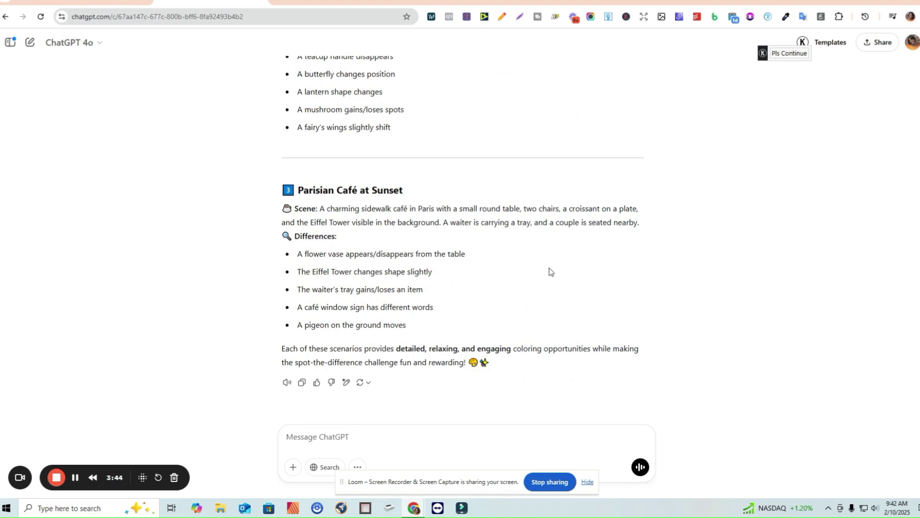
scroll(562, 264, up, 6)
scroll(552, 258, up, 2)
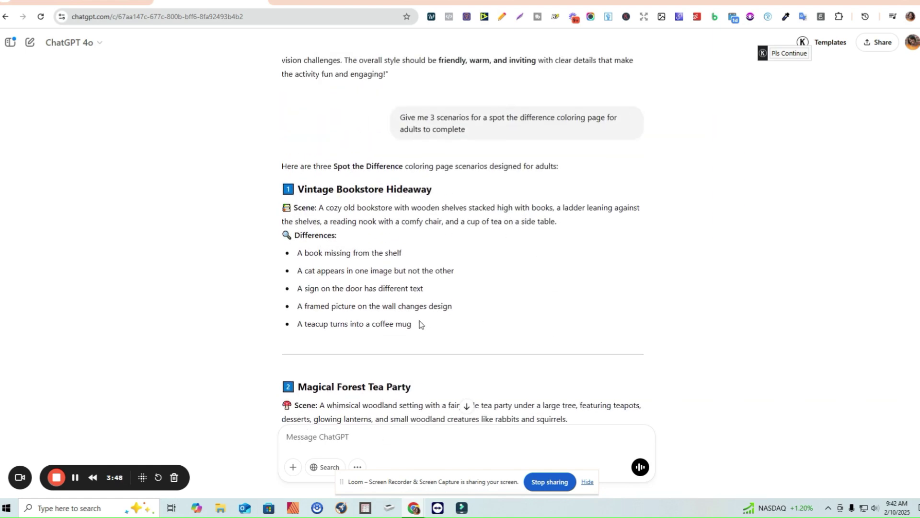
Copy the Vintage Bookstore Hideaway scenario with its differences, and open the bookstore prompt in Ideogram for editing.
drag(450, 324, 301, 192)
right_click(310, 197)
click(346, 211)
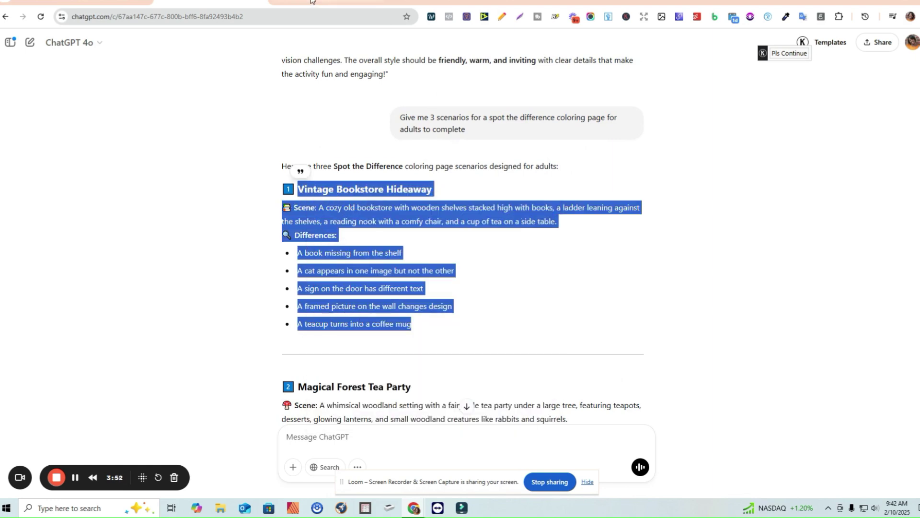
click(312, 3)
click(633, 42)
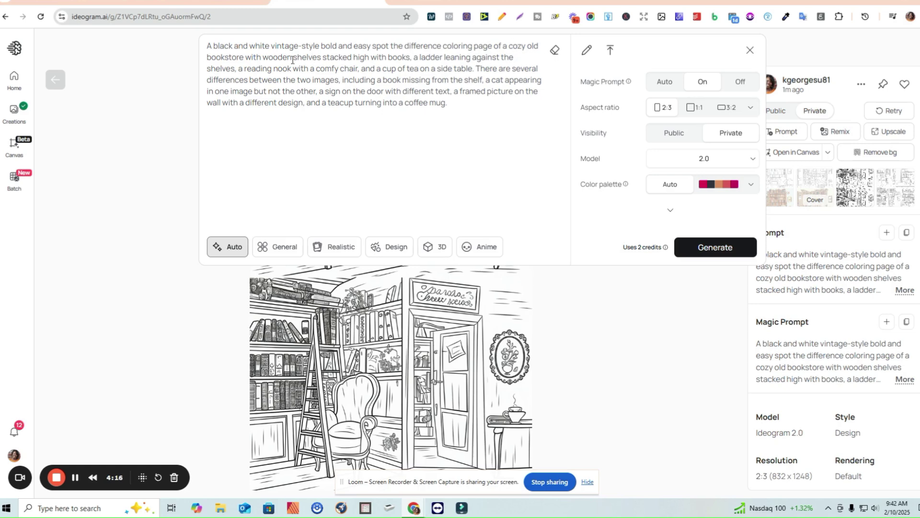
Compare the Vintage Bookstore Hideaway scene and differences in ChatGPT with the wording of the Ideogram prompt.
click(211, 2)
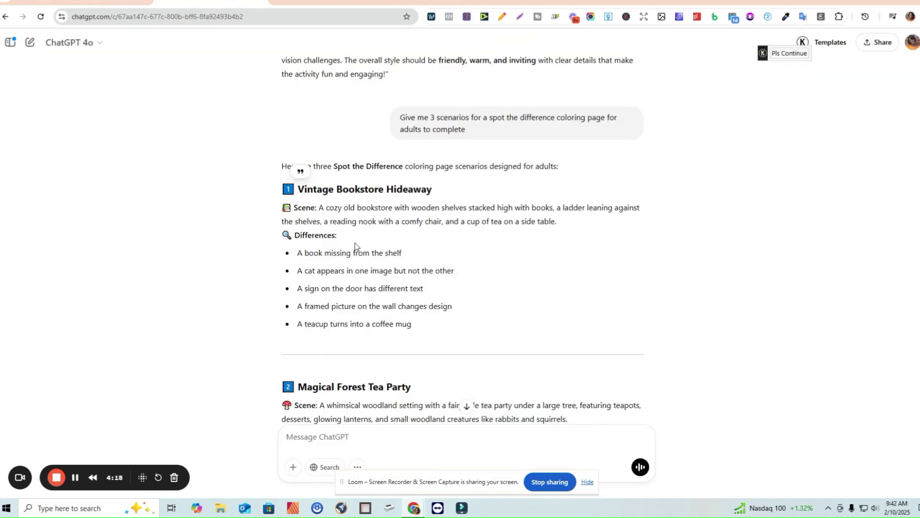
drag(319, 207, 579, 216)
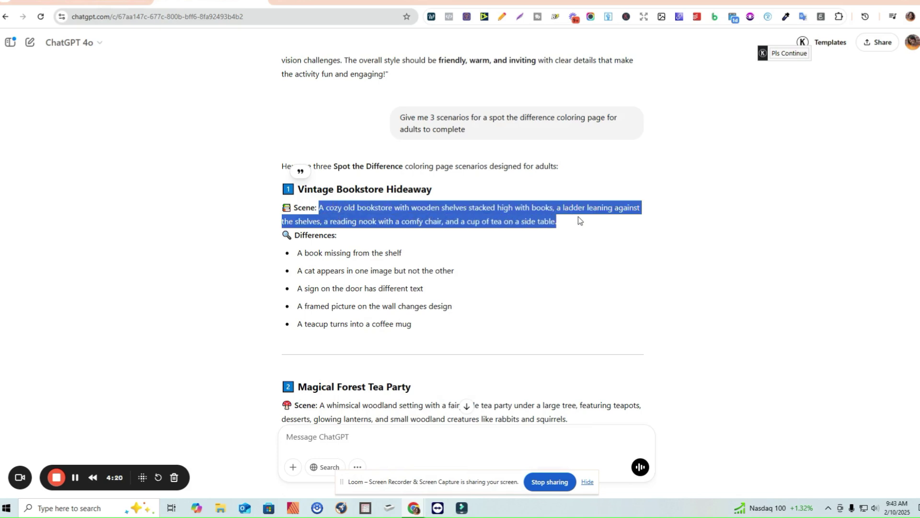
click(325, 1)
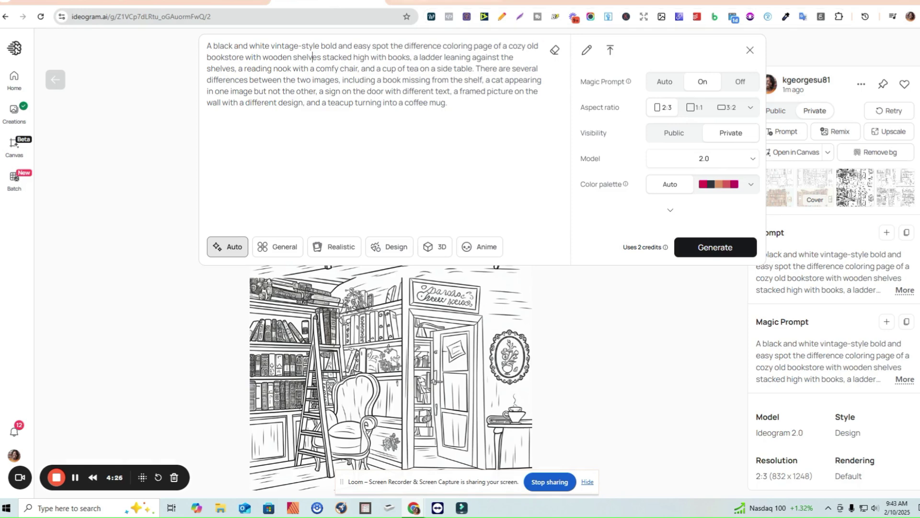
click(211, 3)
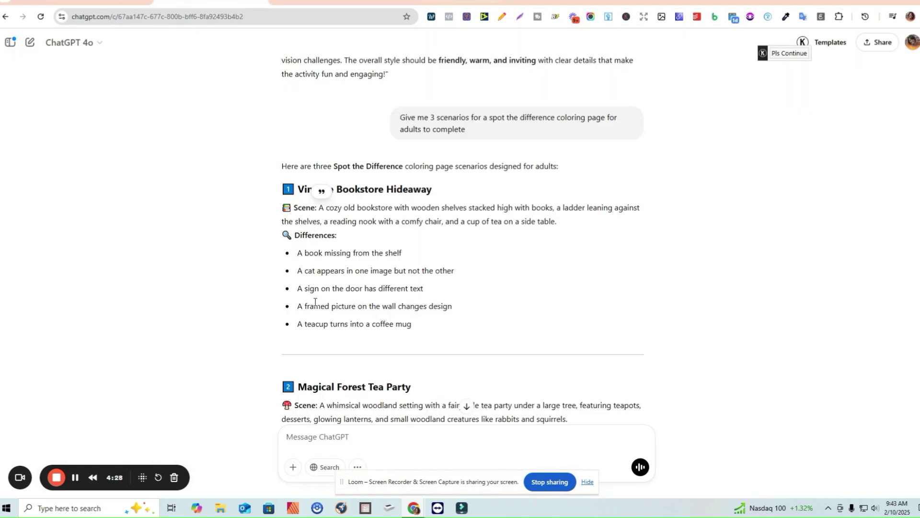
click(314, 1)
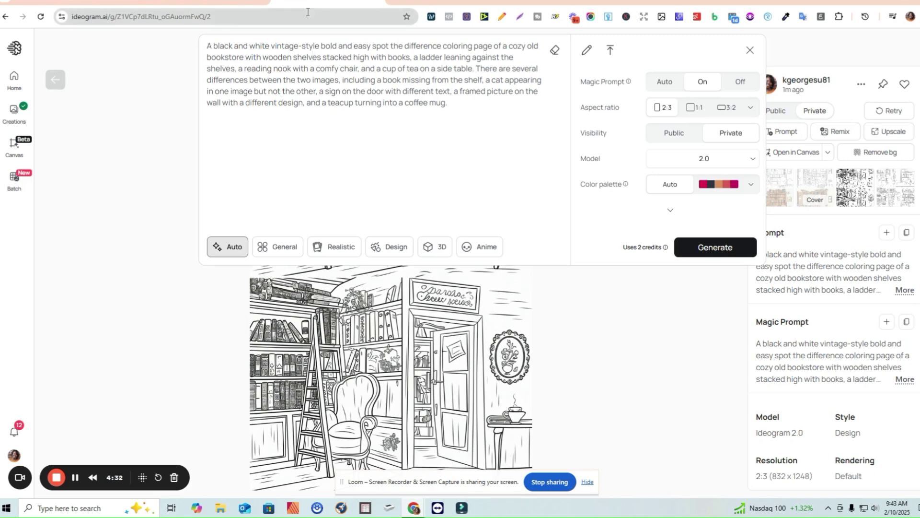
Generate images from the cozy old bookstore prompt and view the third and fourth variations.
click(730, 257)
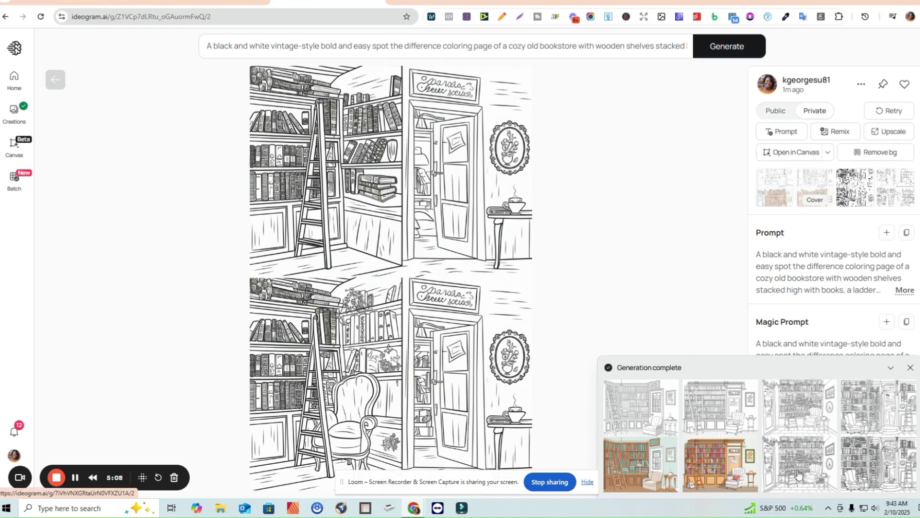
click(806, 420)
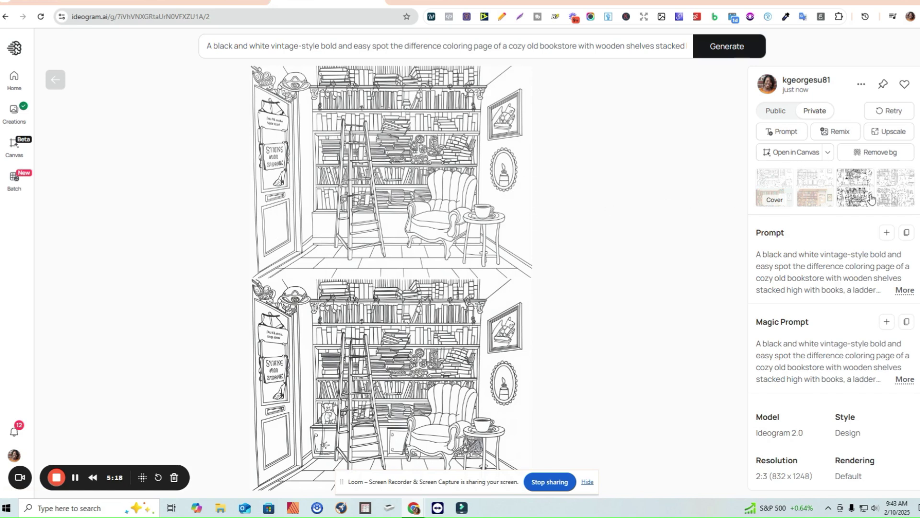
click(888, 191)
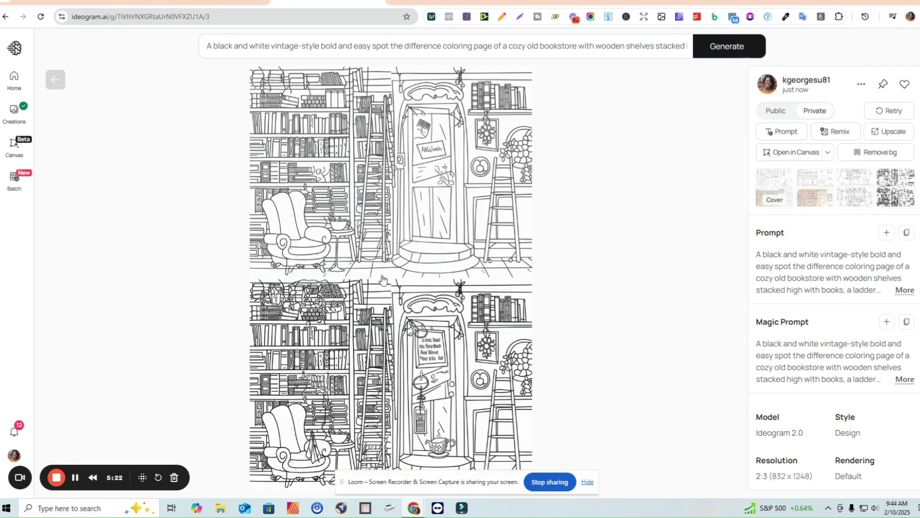
click(855, 192)
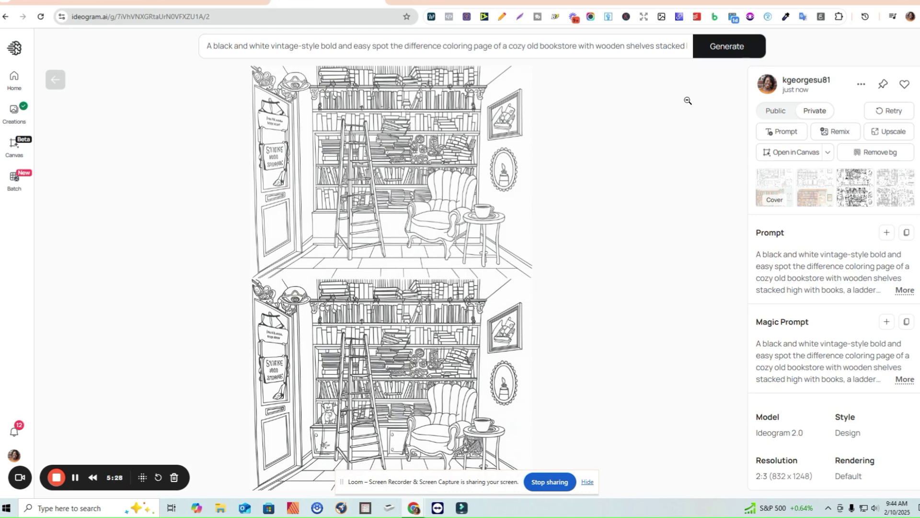
Generate another batch from the same bookstore prompt and open its third and fourth variations.
click(677, 49)
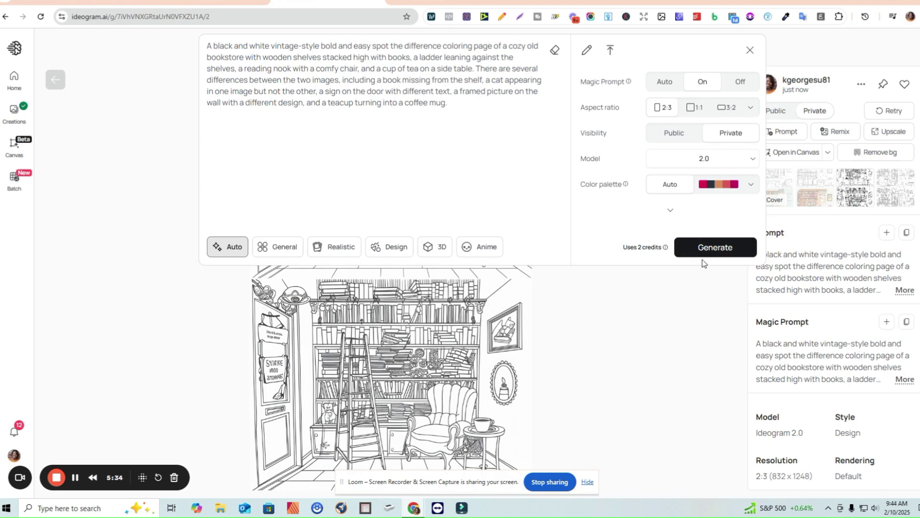
click(713, 250)
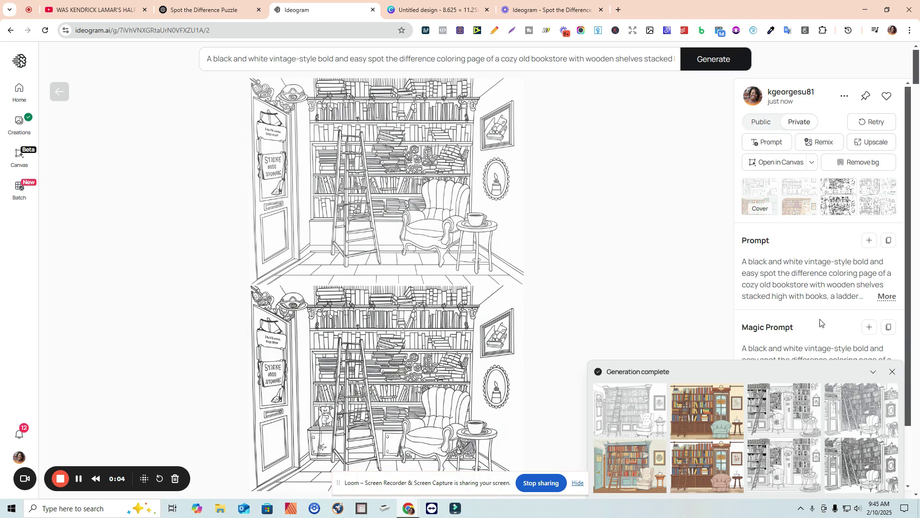
click(786, 424)
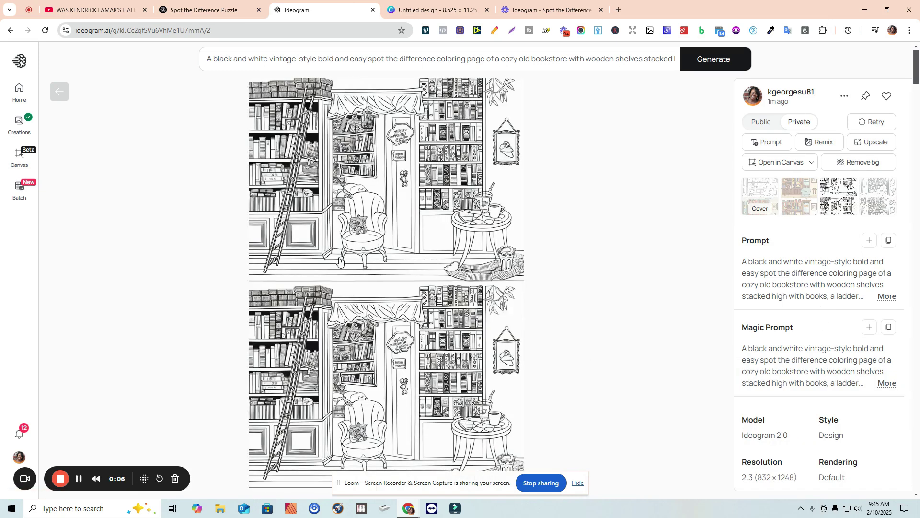
click(880, 206)
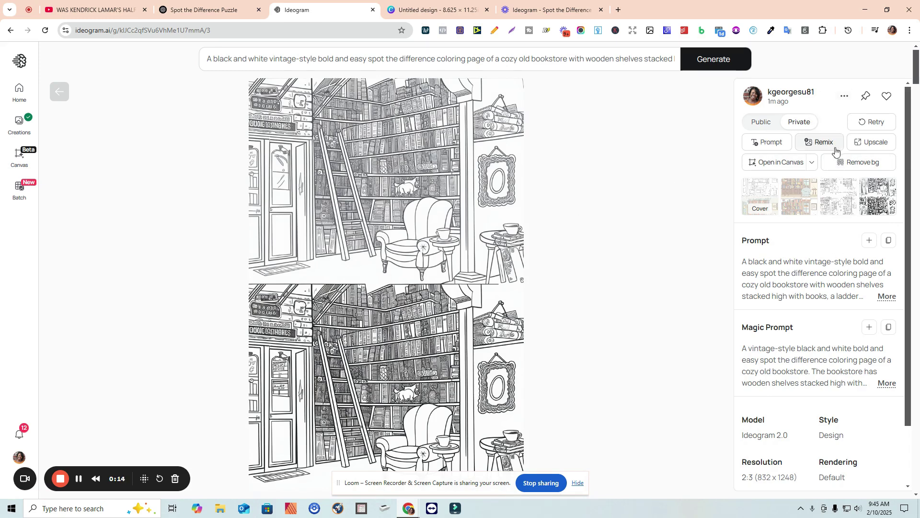
Insert "large images" after "bold and easy" in the bookstore prompt and generate a new batch.
click(603, 59)
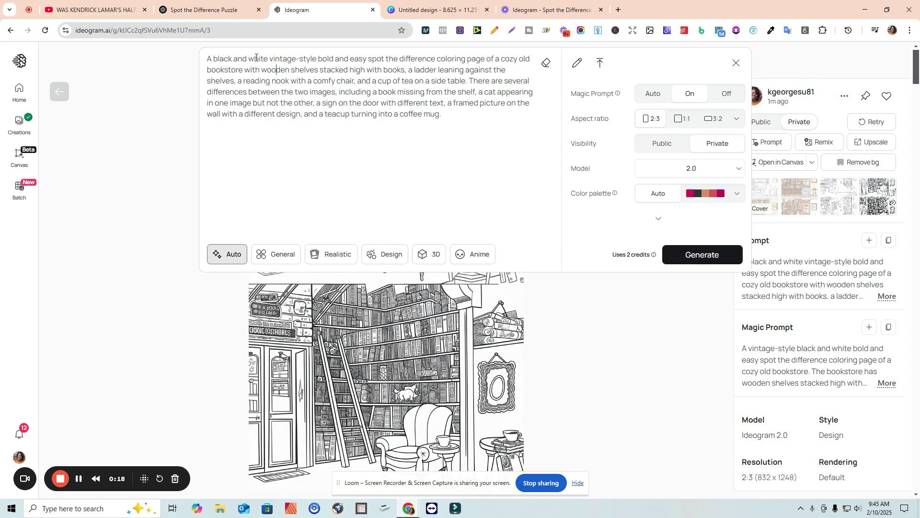
click(368, 59)
text(large )
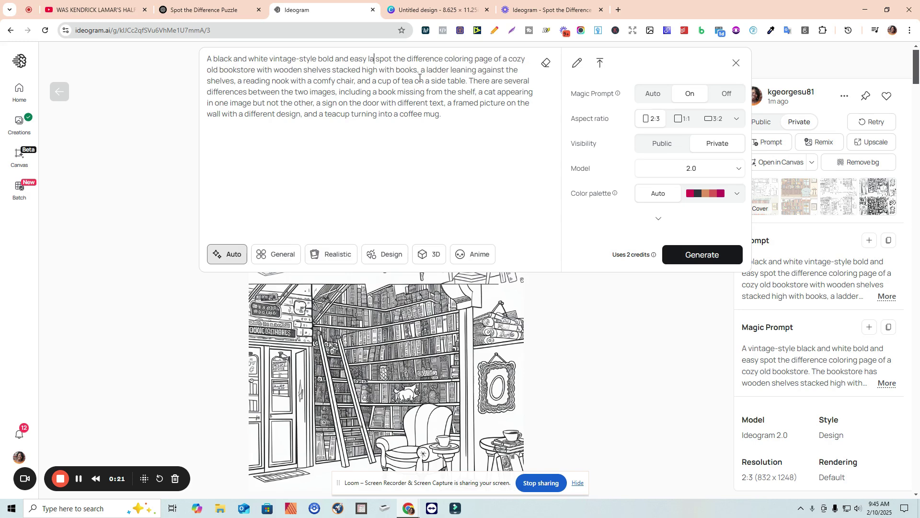
text(images)
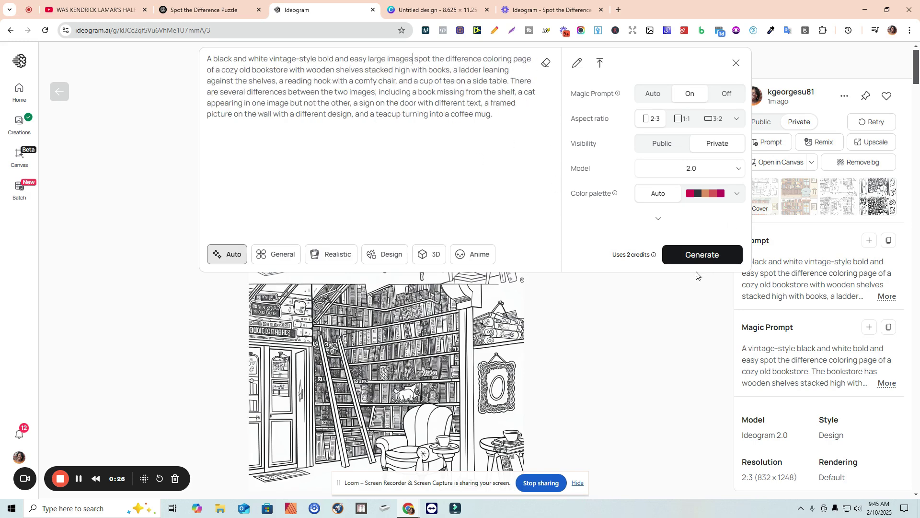
click(698, 257)
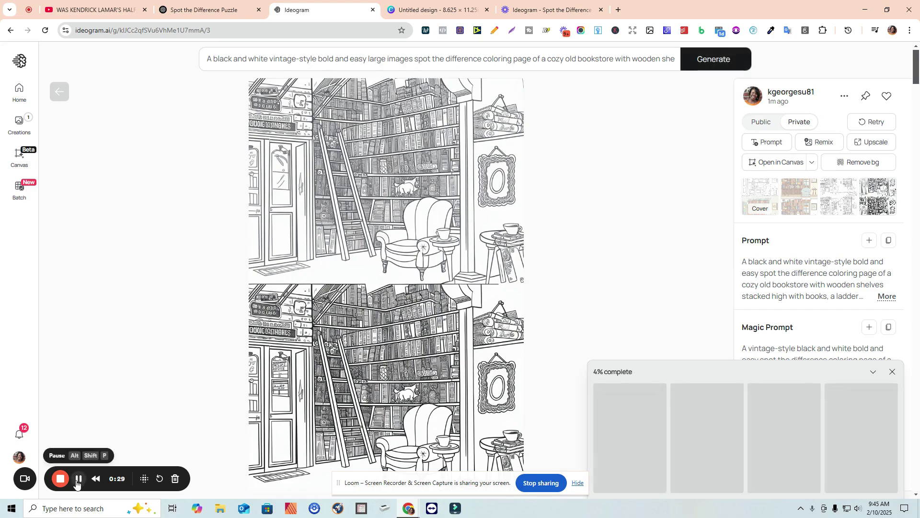
click(77, 481)
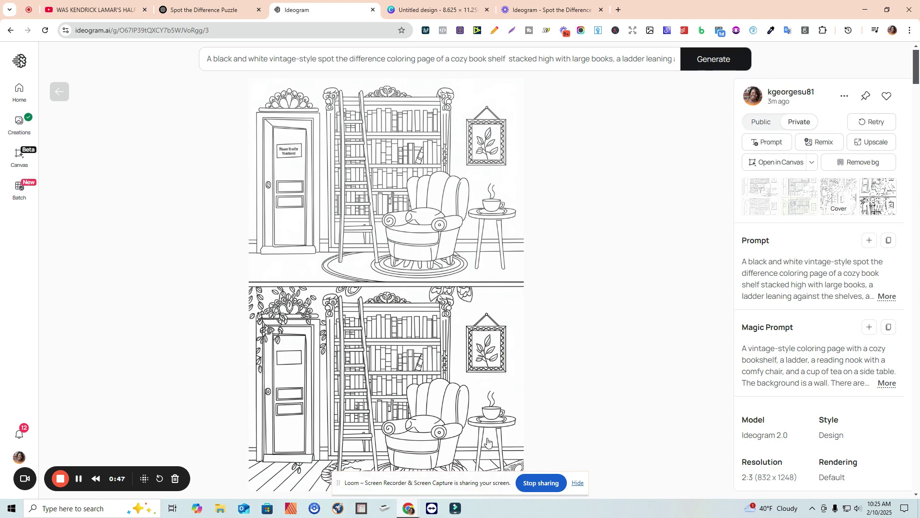
Review the full cozy book shelf prompt and compare the first, third and fourth image variations.
click(630, 59)
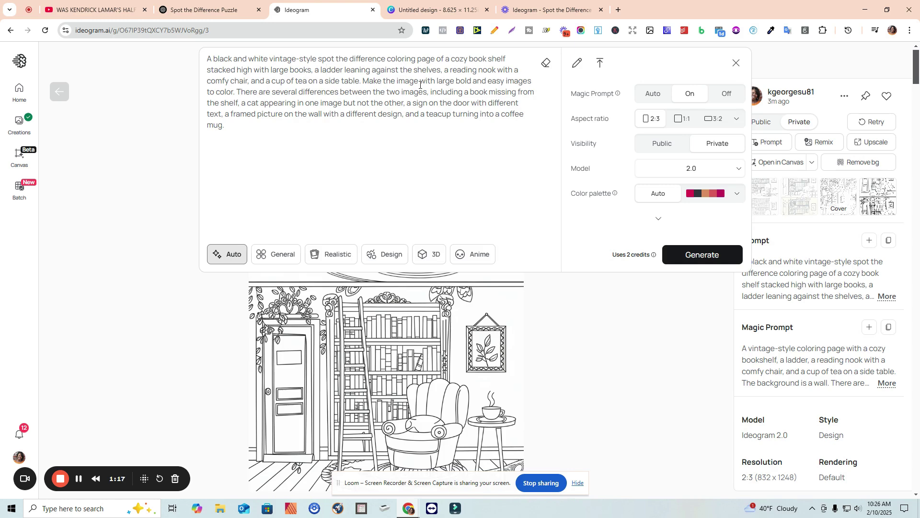
scroll(383, 121, down, 2)
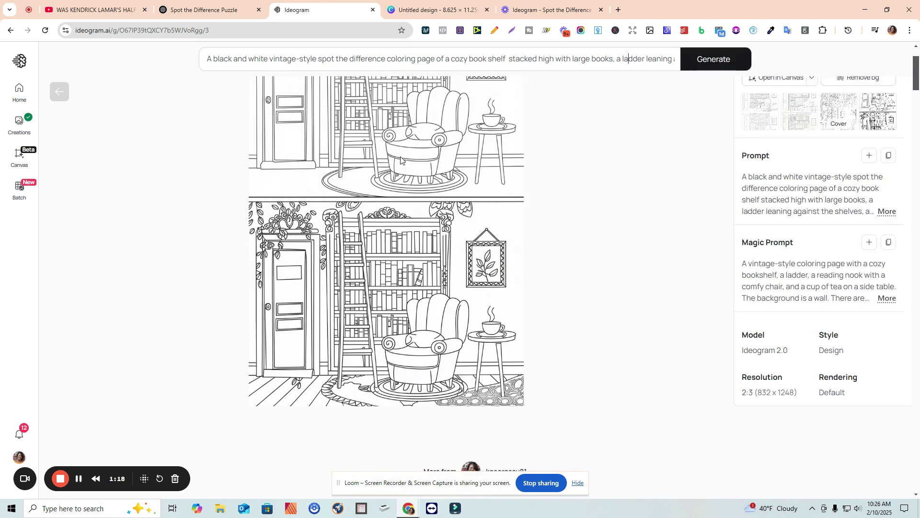
scroll(398, 149, up, 2)
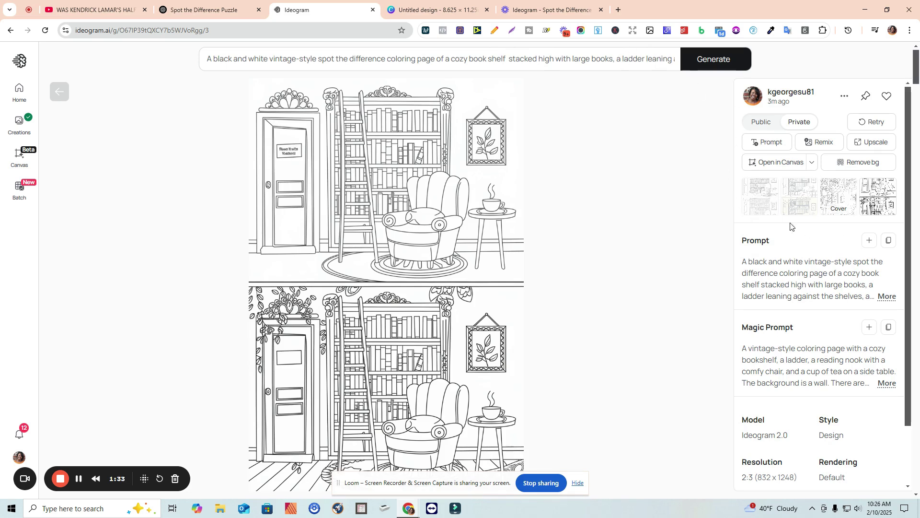
click(762, 198)
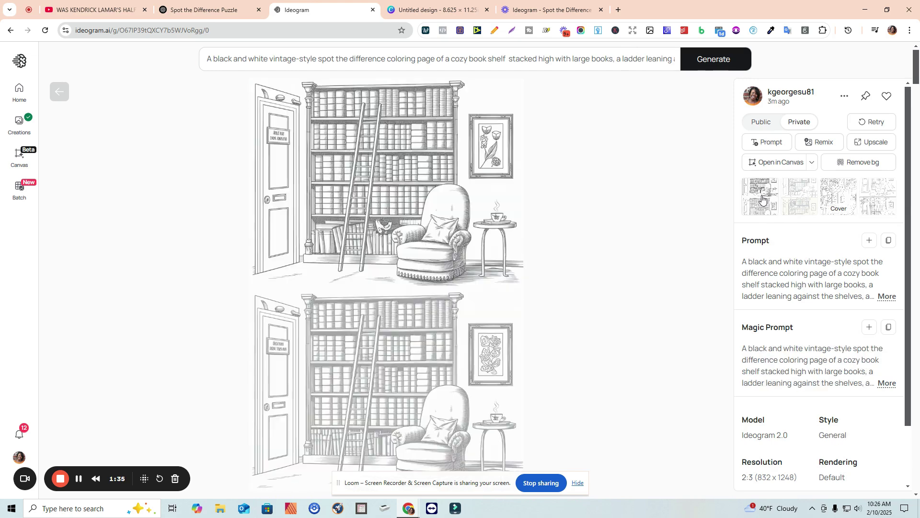
click(840, 206)
click(884, 198)
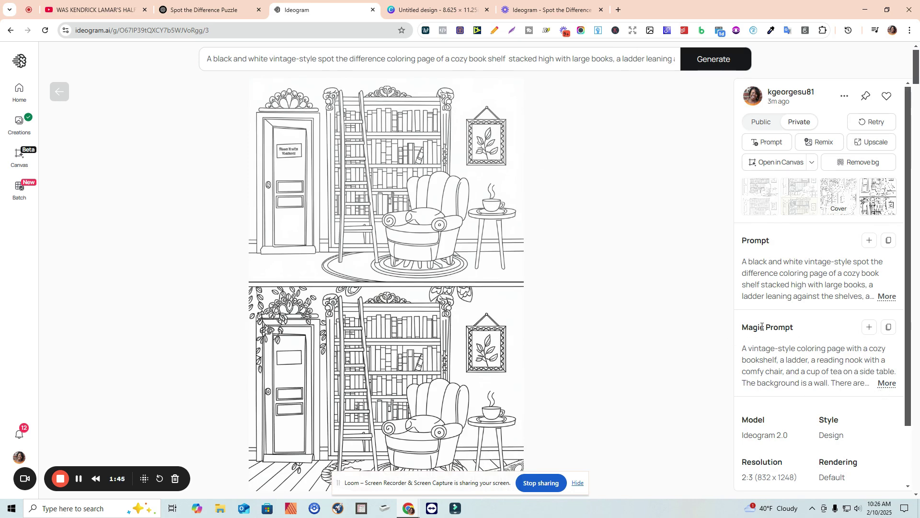
Expand the generated image's Magic Prompt, copy it, and replace the full prompt text with it.
click(887, 383)
scroll(822, 345, down, 1)
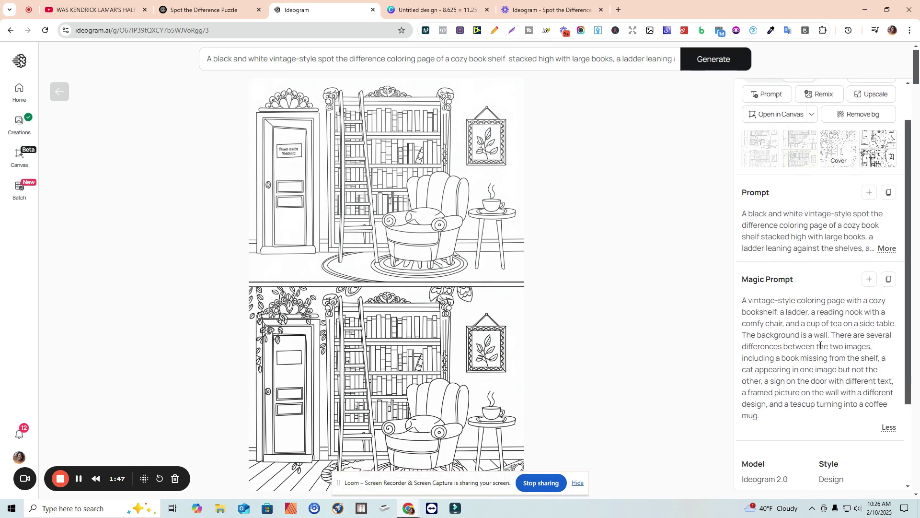
click(888, 279)
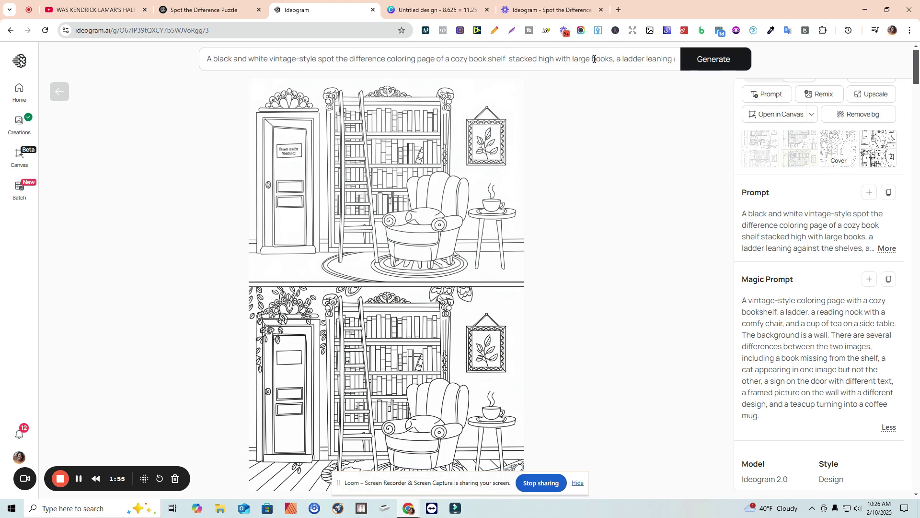
click(530, 59)
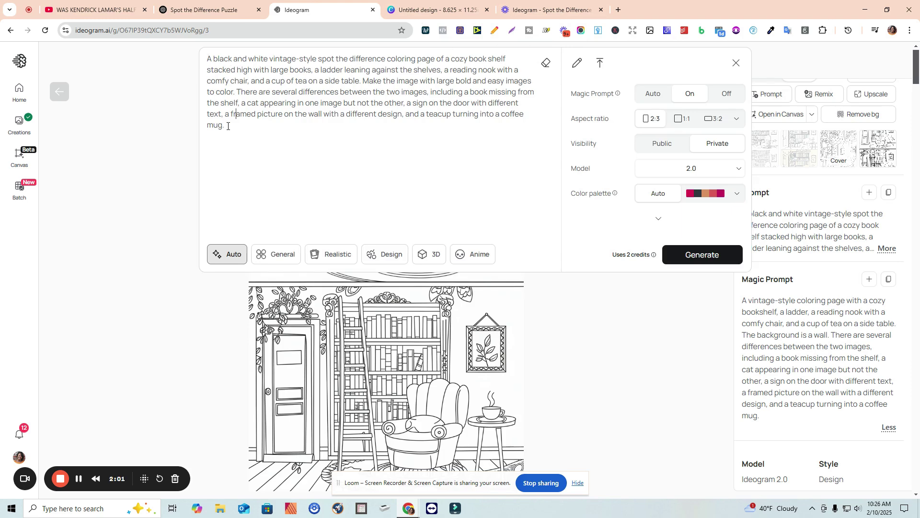
drag(227, 126, 209, 55)
right_click(217, 61)
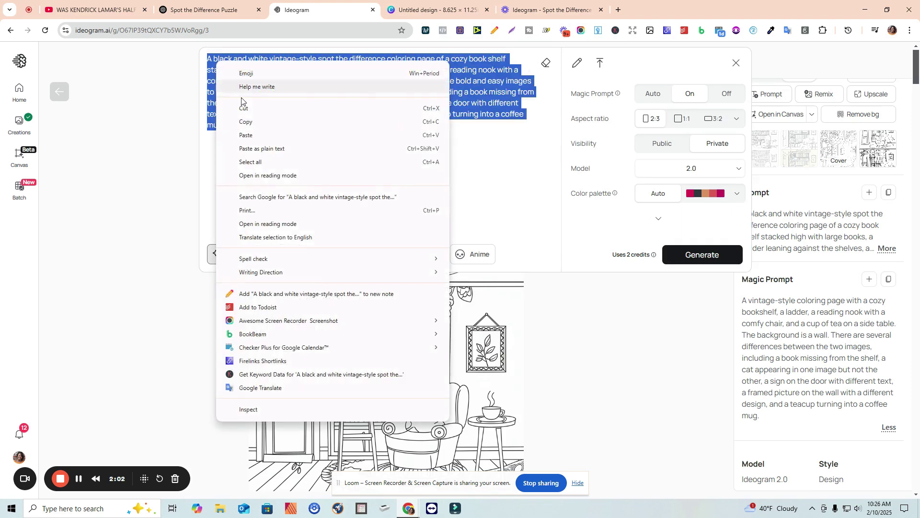
click(255, 134)
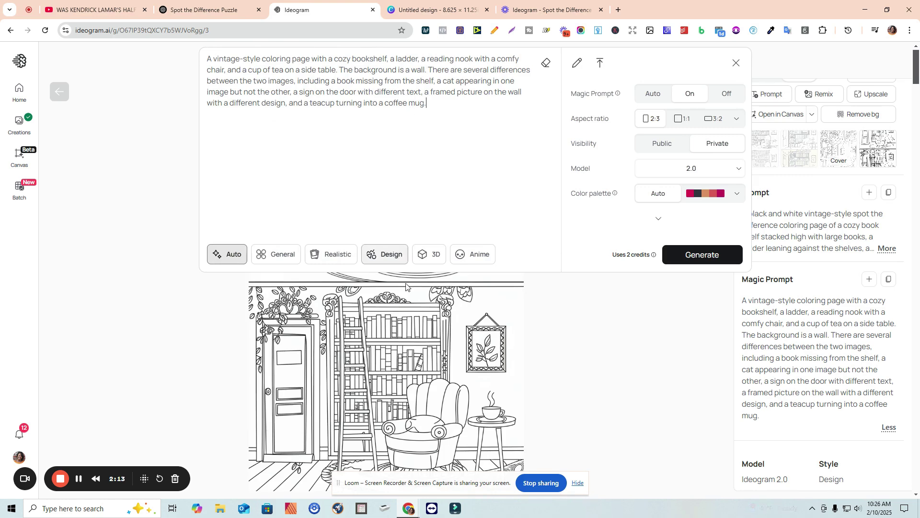
Insert "with large books" after "cozy bookshelf" in the new prompt.
scroll(402, 287, down, 5)
scroll(390, 247, up, 1)
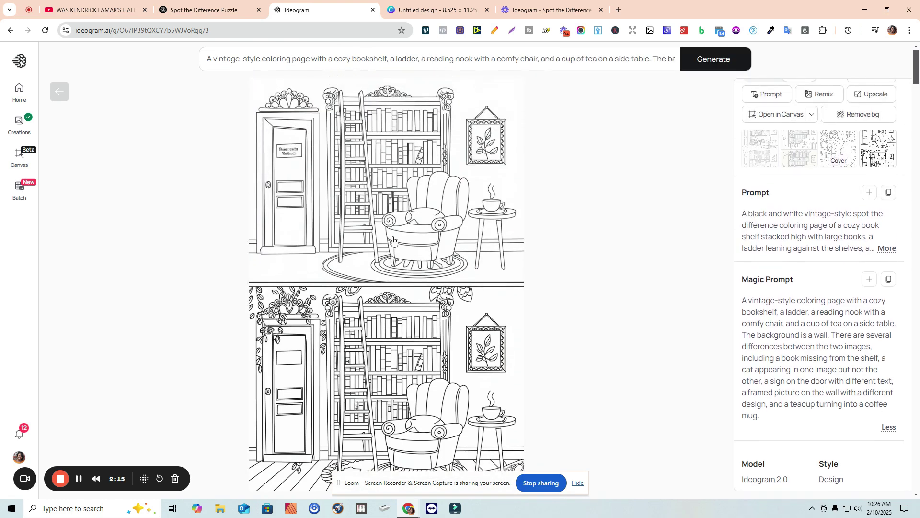
click(343, 63)
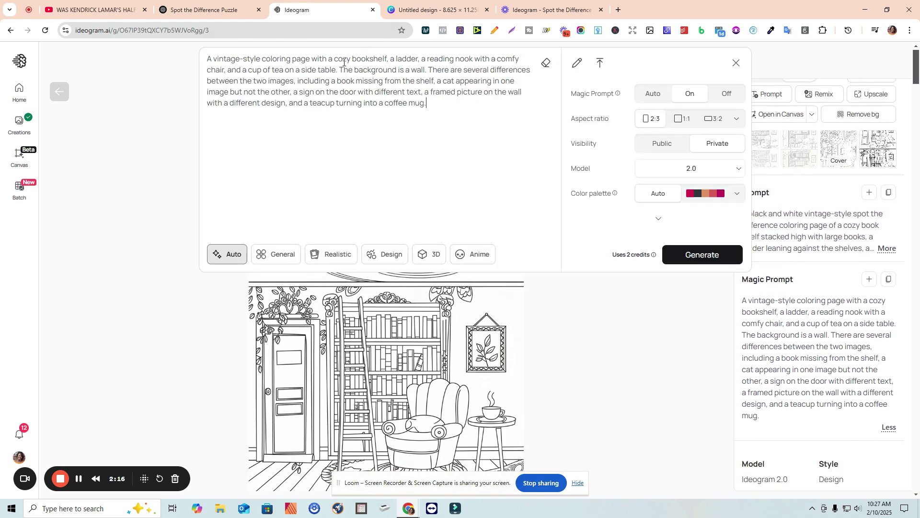
click(386, 59)
text(with la)
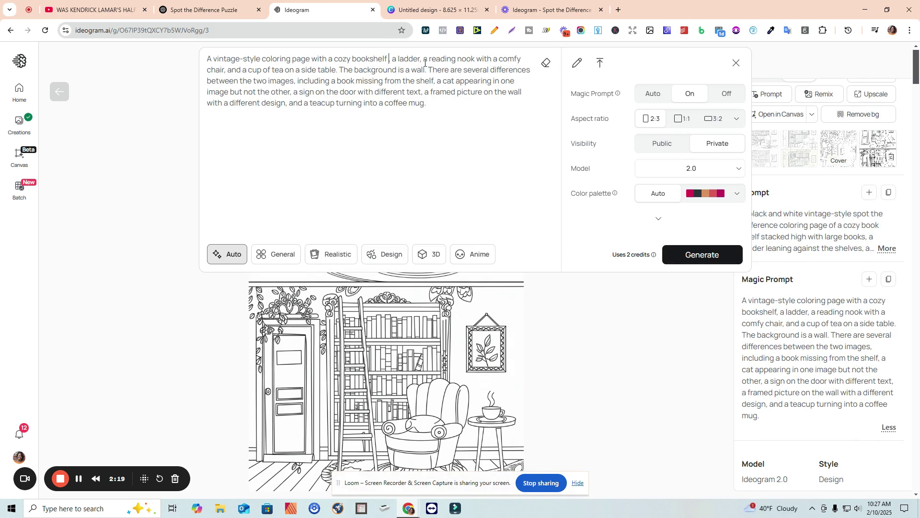
text(rge books,)
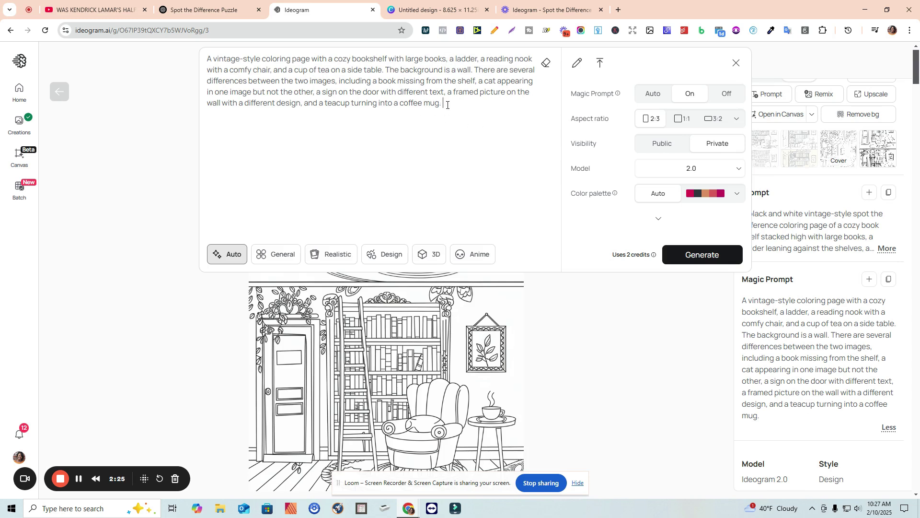
Append "Make this image bold and easy to color." to the prompt and generate a new batch.
text(Make this image bold and easy t)
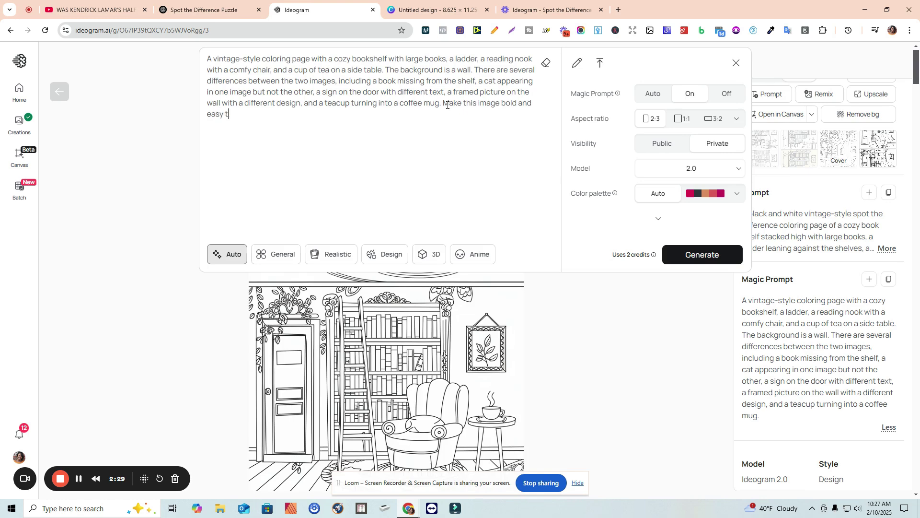
text(o color.)
click(691, 262)
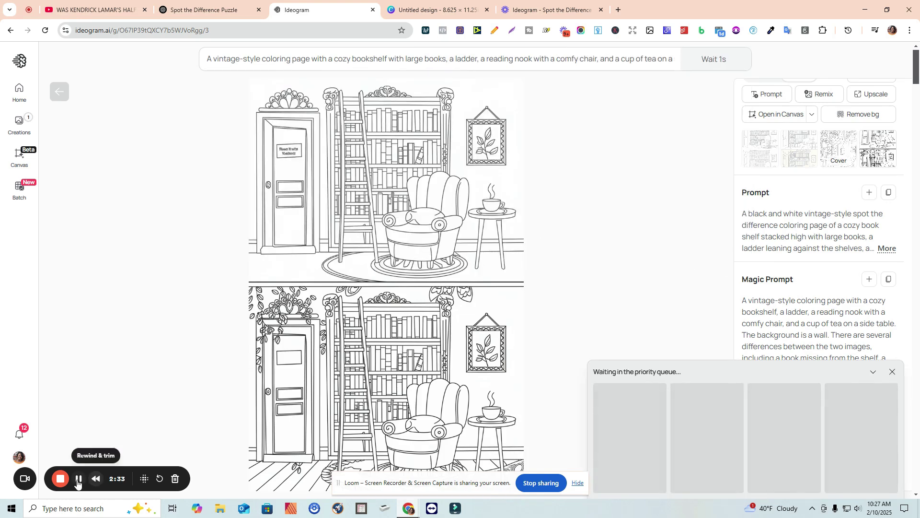
click(78, 481)
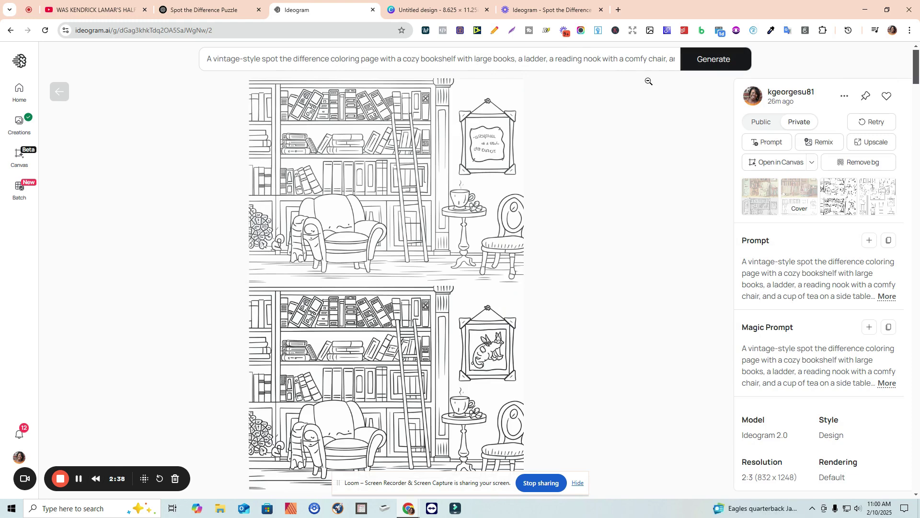
Review the full spot the difference bookshelf prompt and its image, and download the image as a PNG.
click(642, 61)
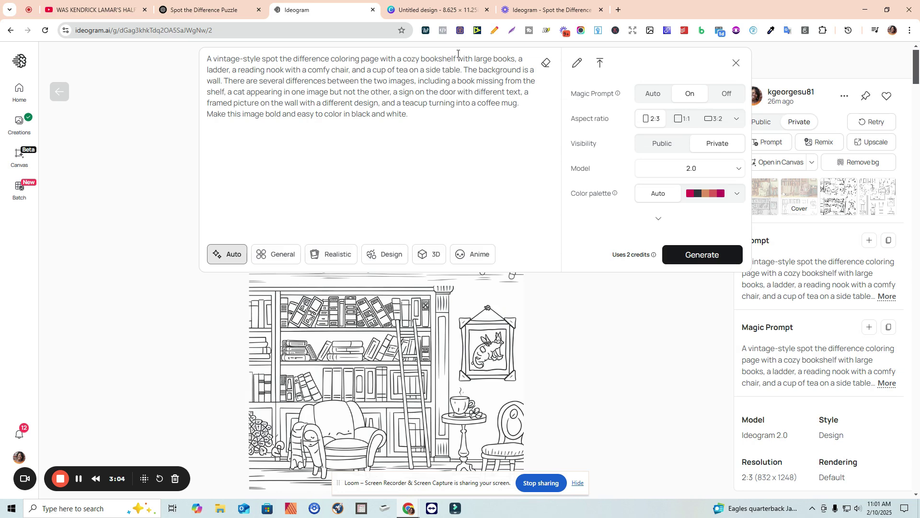
click(645, 377)
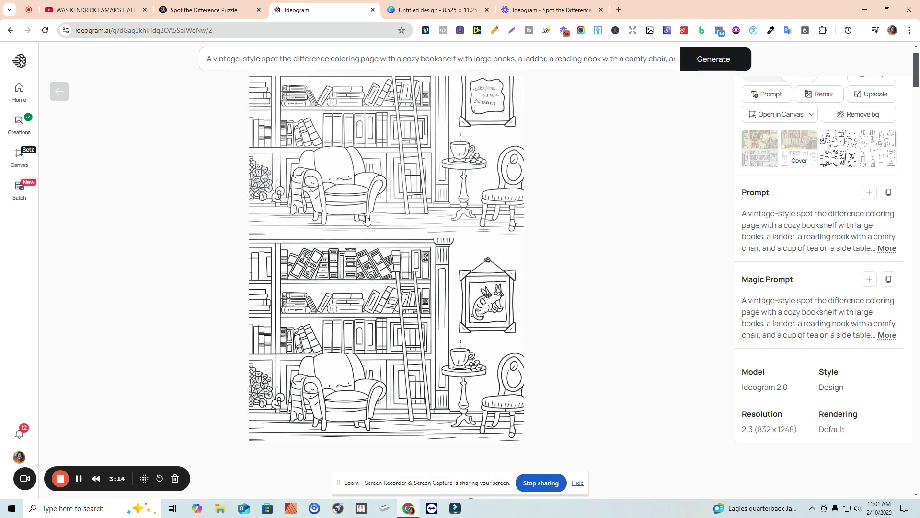
scroll(366, 217, up, 1)
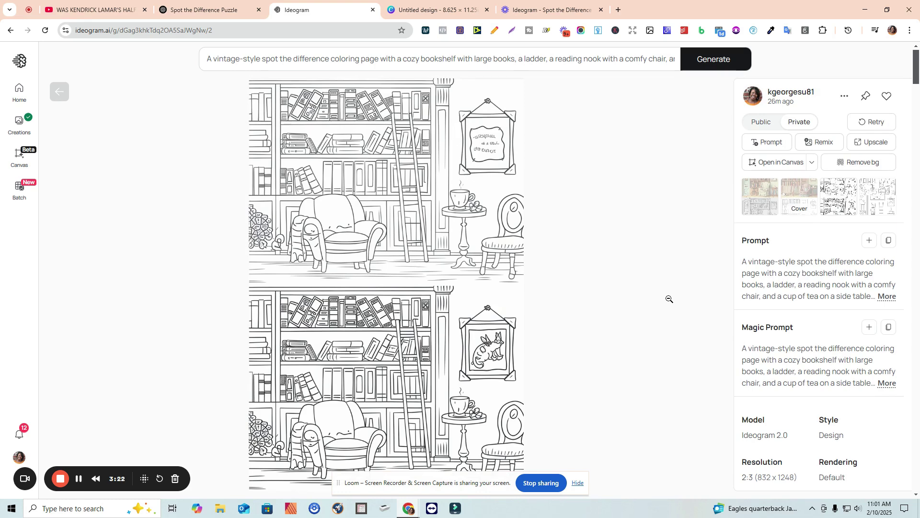
click(845, 96)
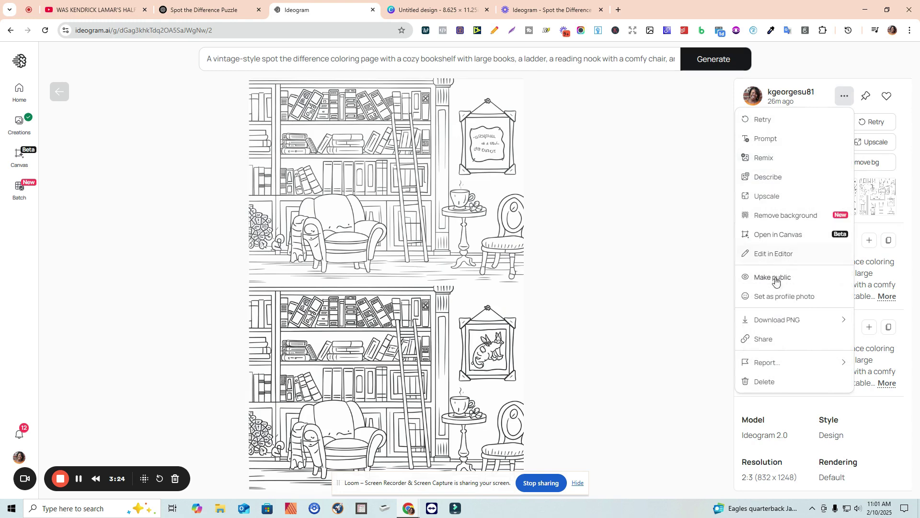
click(773, 320)
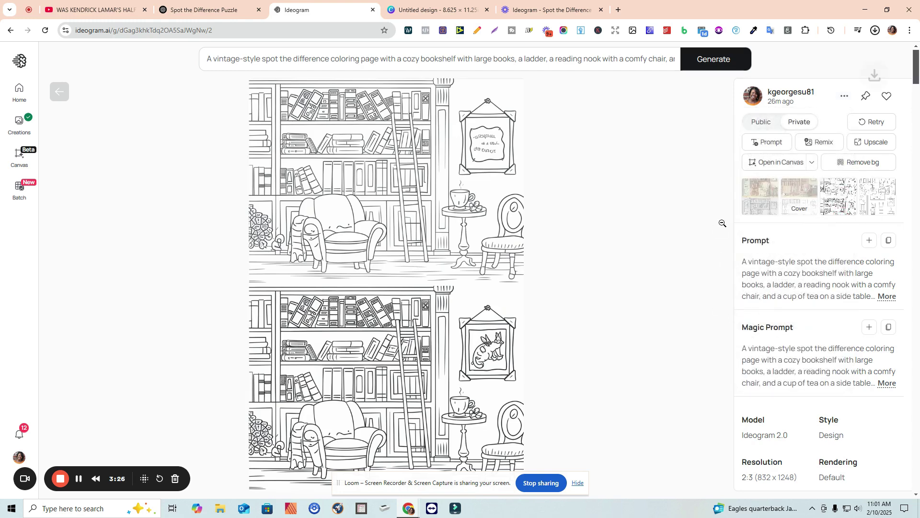
Switch to the Test Spot the Difference page design in Canva and upload the downloaded vintage spot-the-difference PNG.
click(422, 12)
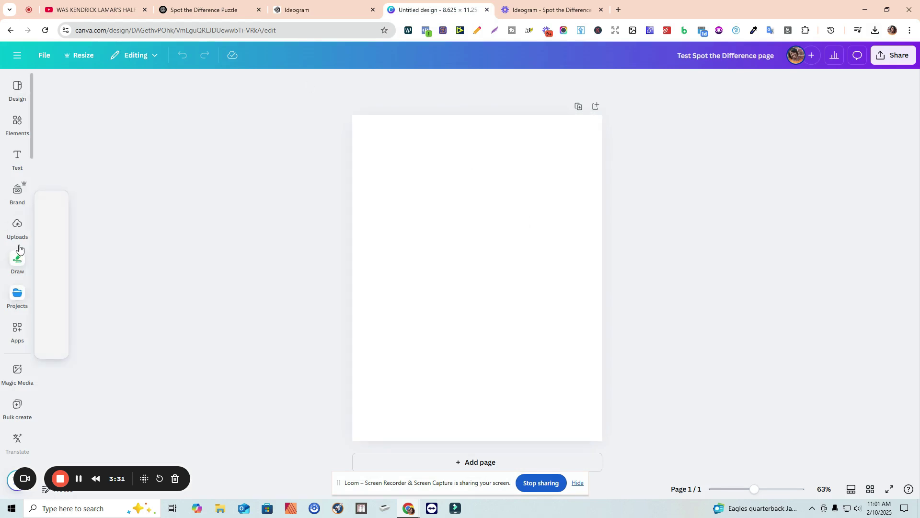
click(17, 228)
click(97, 112)
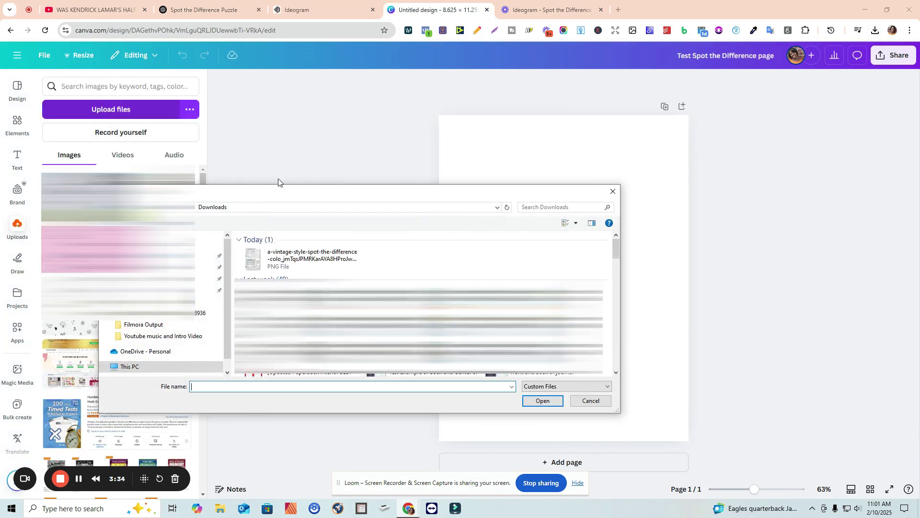
click(209, 229)
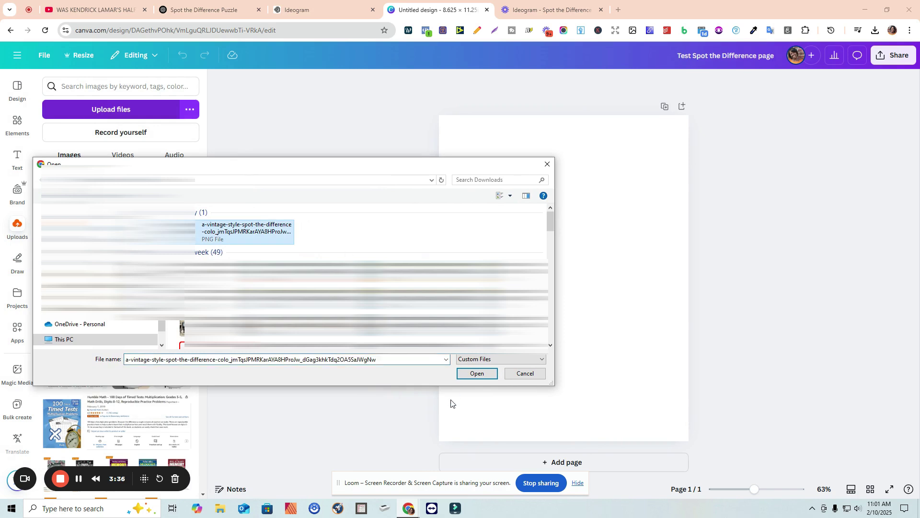
click(467, 375)
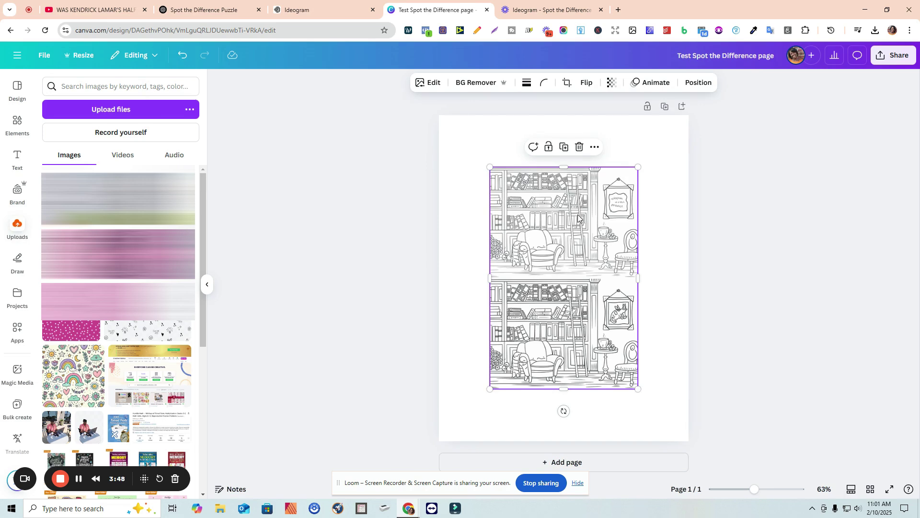
Enlarge the bookshelf image on the page to about 6.9 by 9.5 in, with even side margins.
drag(637, 167, 672, 153)
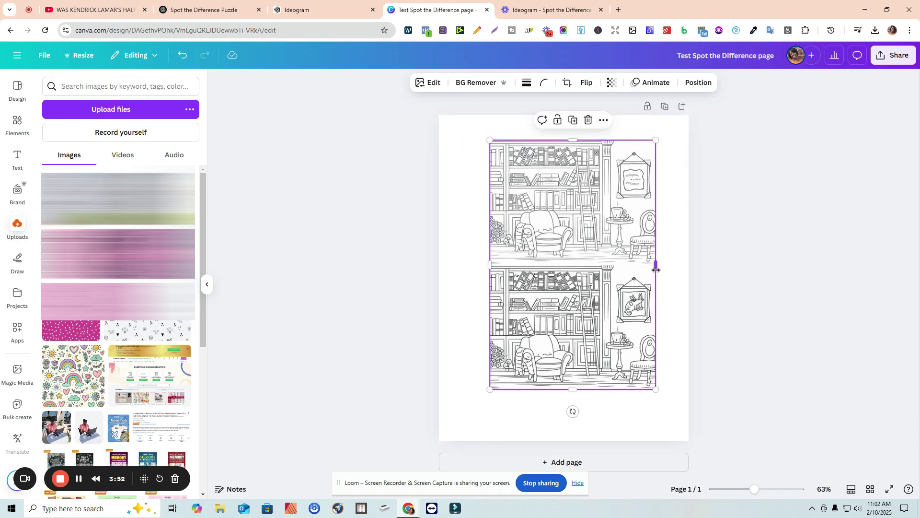
drag(657, 269, 663, 267)
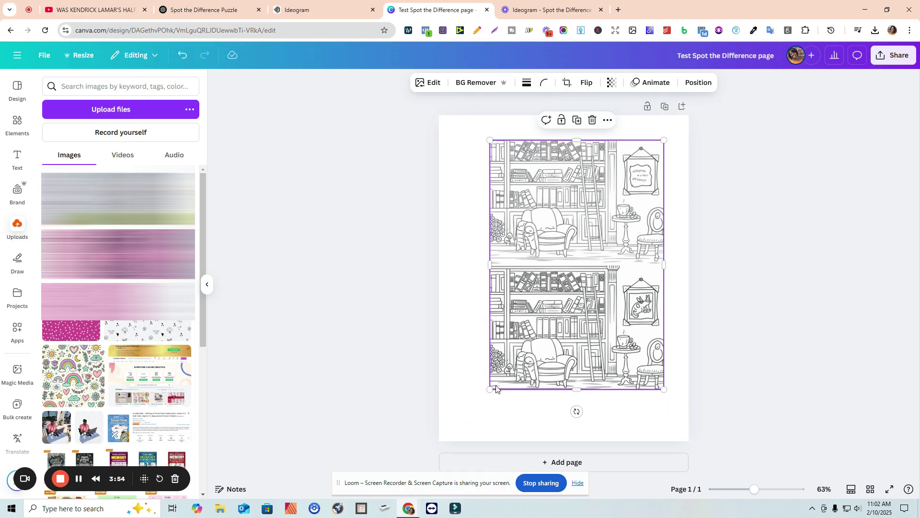
drag(489, 389, 461, 409)
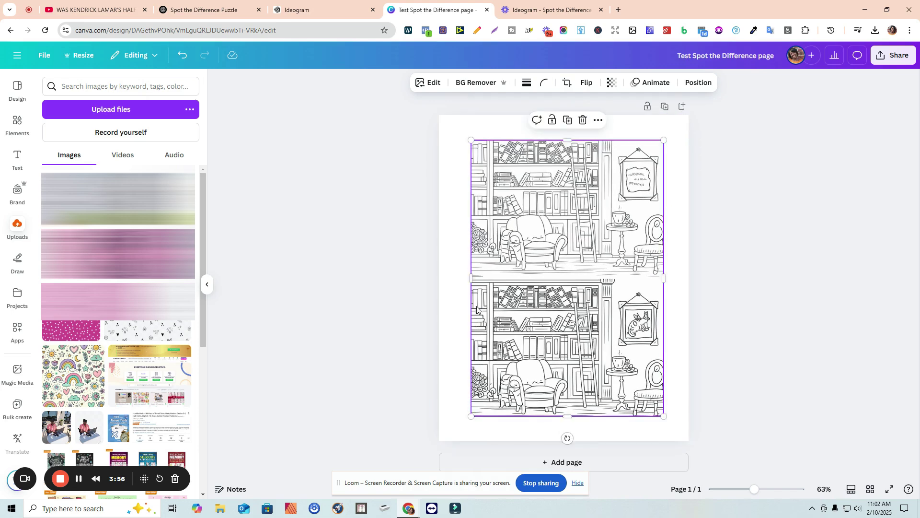
drag(470, 276, 462, 275)
click(418, 223)
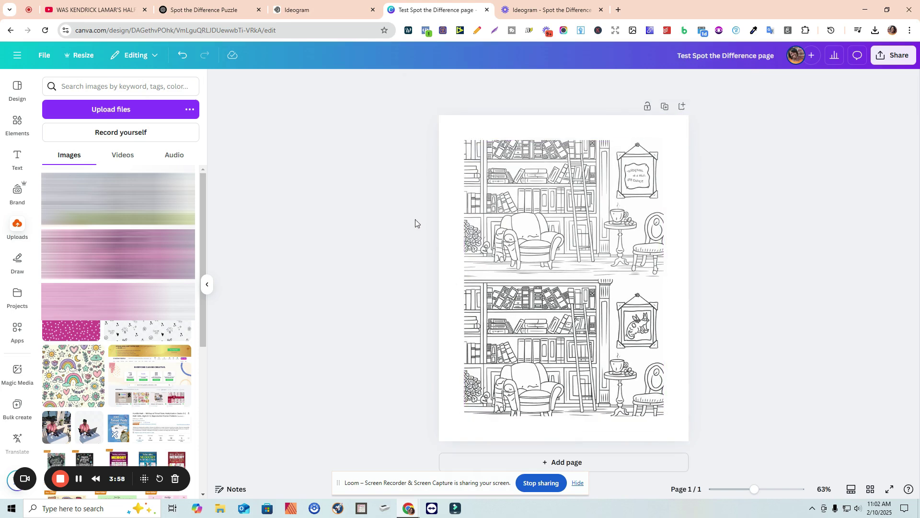
Add a square shape and stretch it over the whole bookshelf image, to about 6.9 by 9.5 in.
click(17, 123)
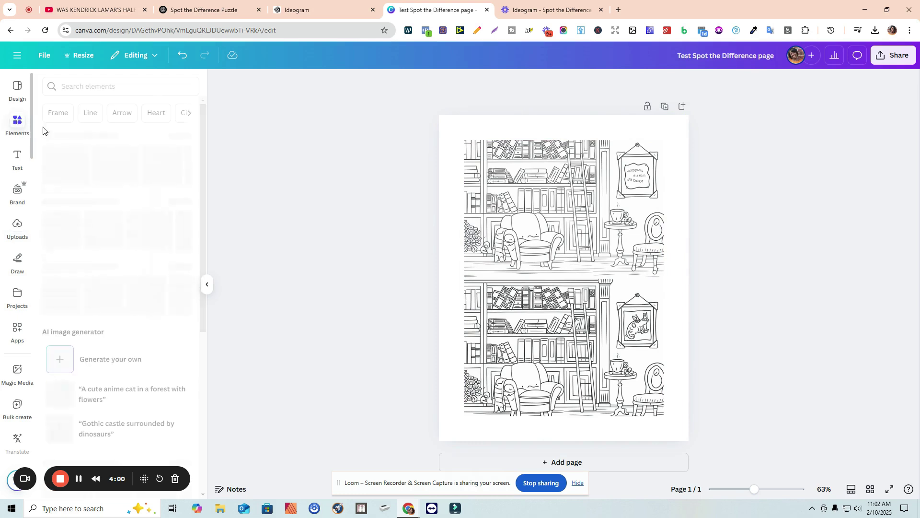
click(61, 225)
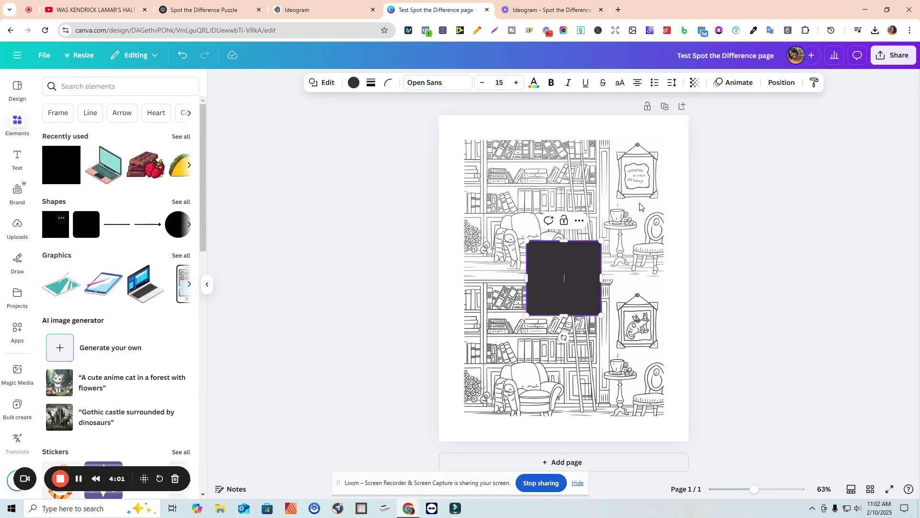
drag(547, 263, 664, 180)
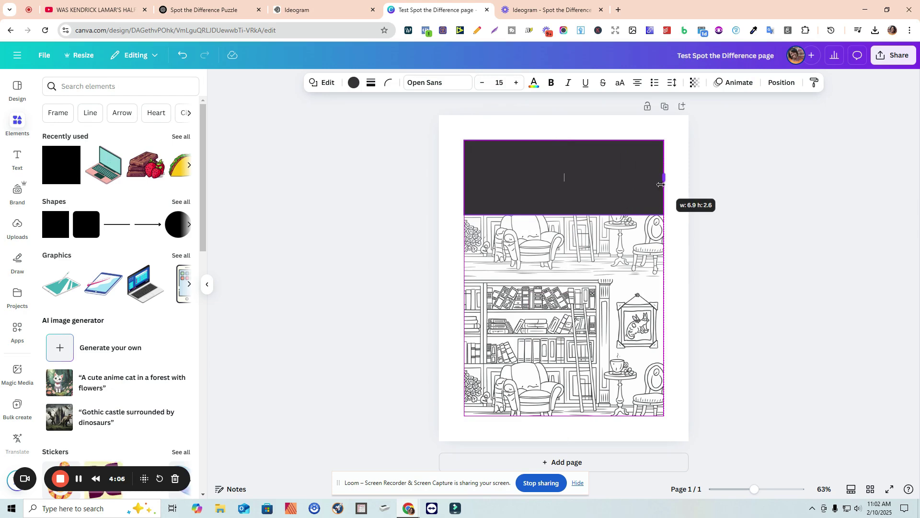
drag(563, 214, 556, 416)
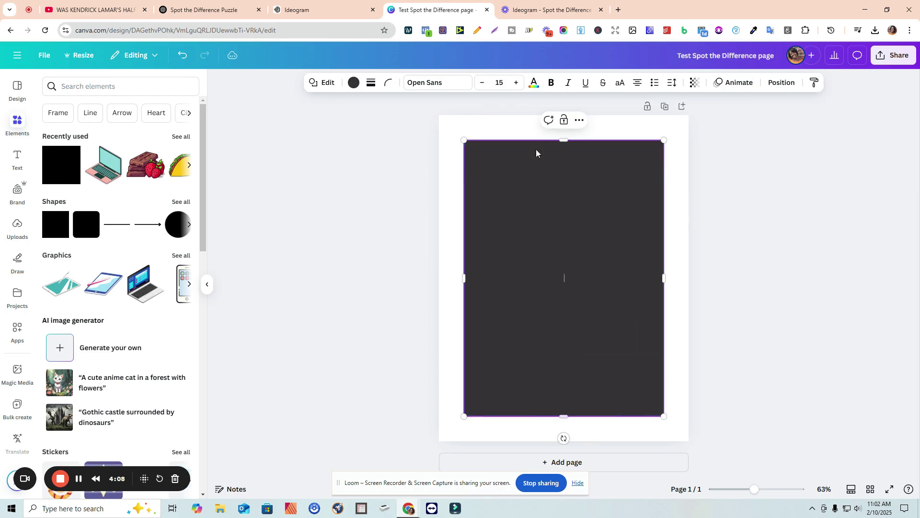
Remove the rectangle's fill and give it a solid border with a weight of 3.
click(352, 83)
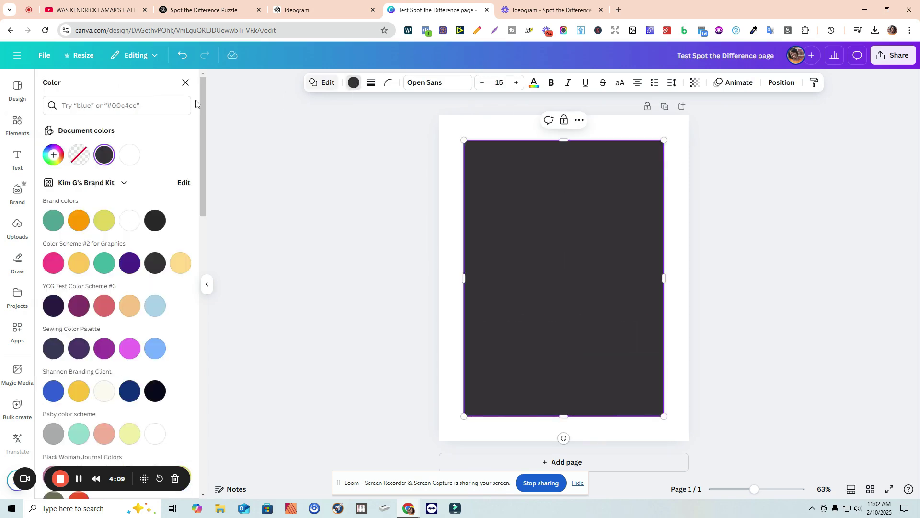
click(81, 156)
click(371, 83)
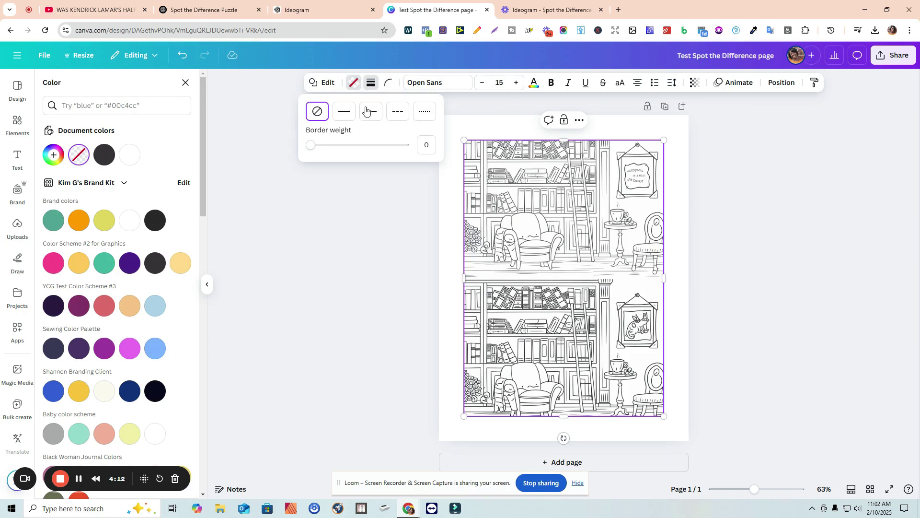
click(338, 114)
drag(315, 148, 314, 149)
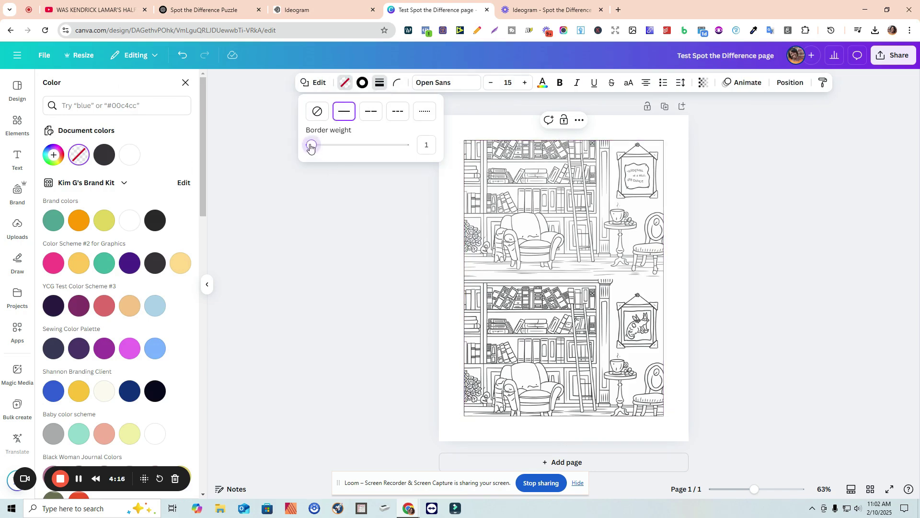
drag(313, 147, 313, 148)
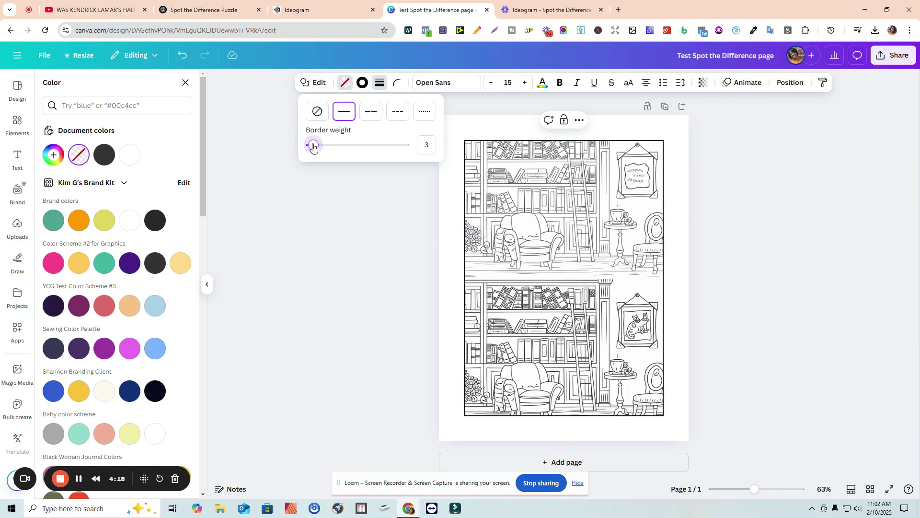
click(853, 204)
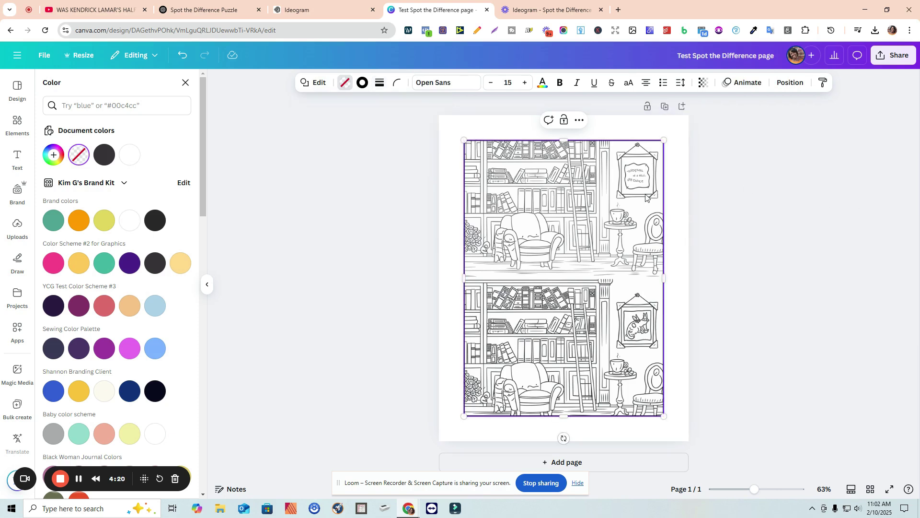
Try to send the border rectangle to the back, behind the bookshelf image, and undo the change.
click(797, 85)
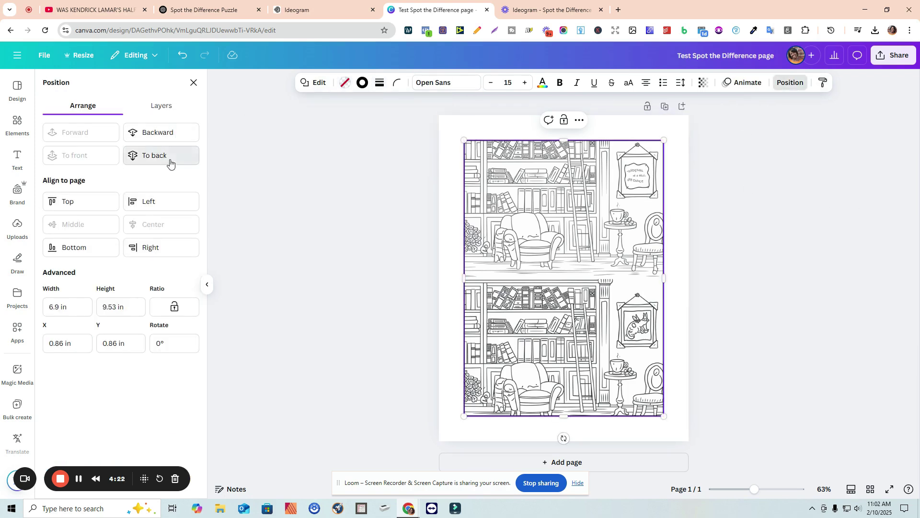
click(169, 156)
click(821, 252)
click(561, 233)
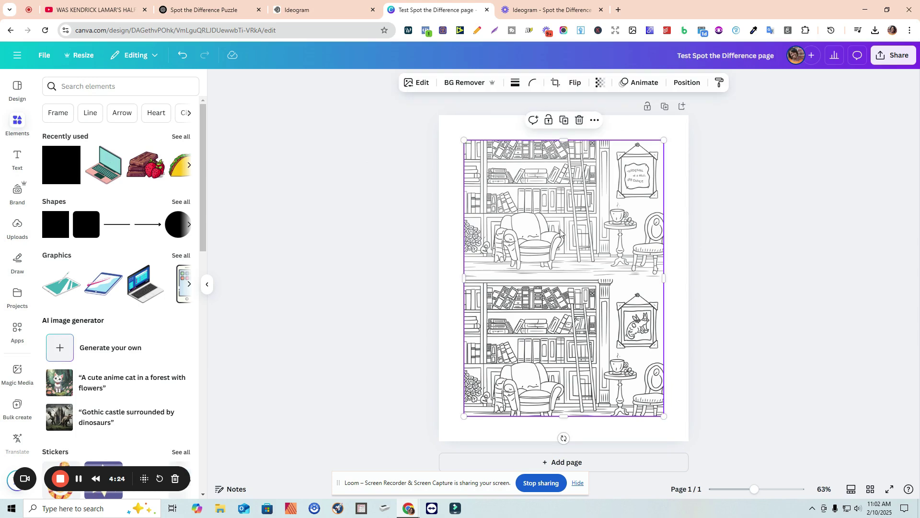
click(182, 56)
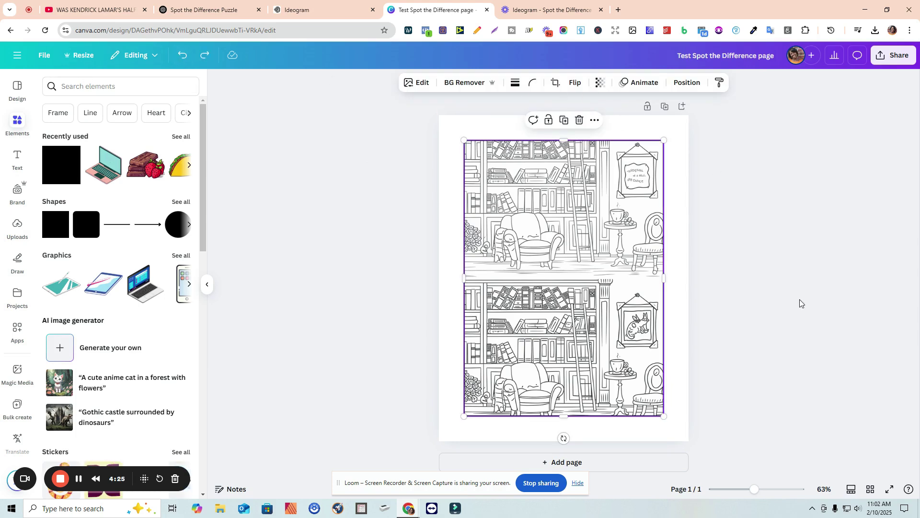
Move the border rectangle one layer backward so that the bookshelf image lies above it.
click(780, 277)
key(ctrl+a)
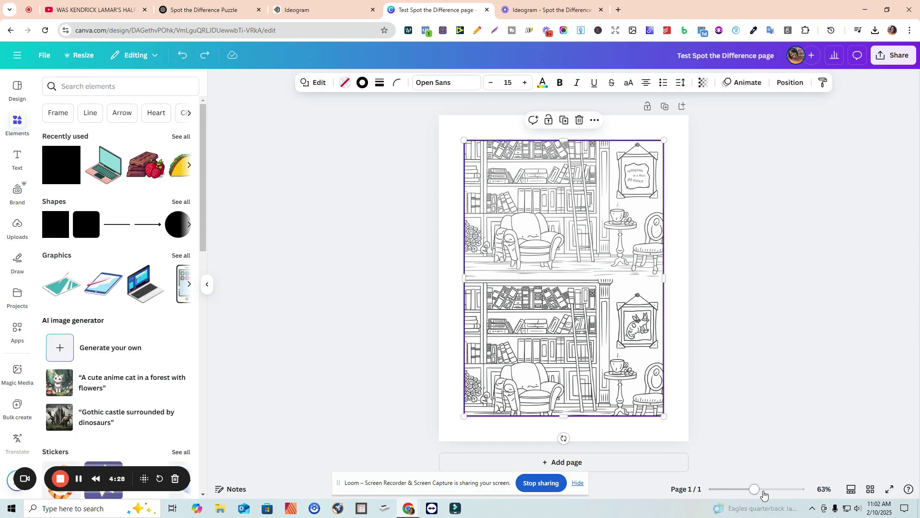
drag(755, 489, 768, 489)
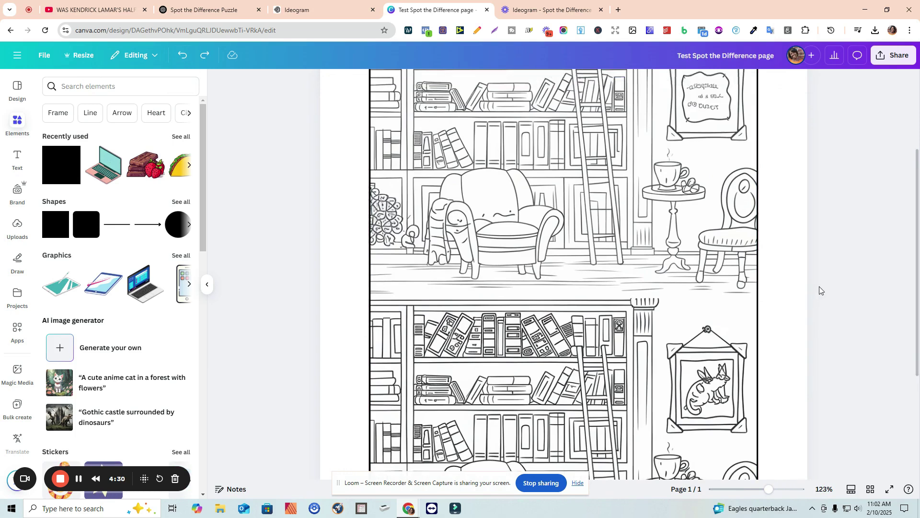
scroll(815, 297, up, 3)
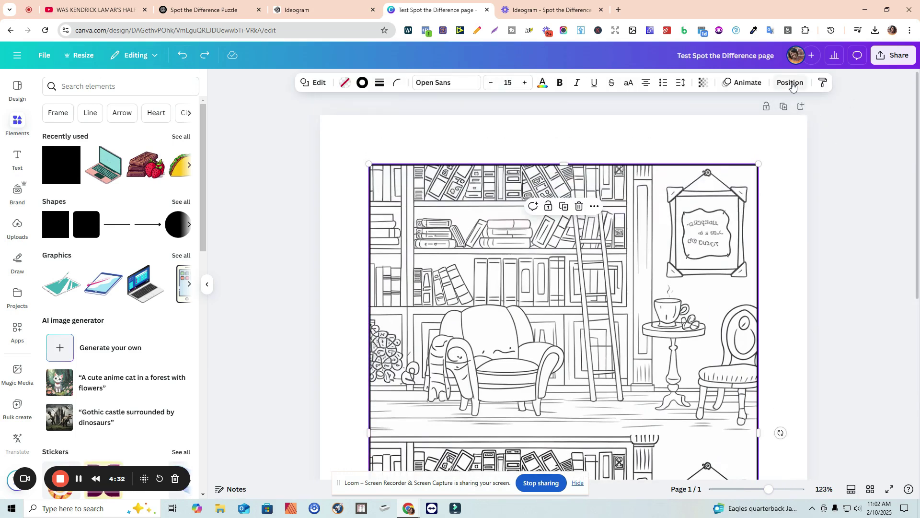
click(791, 83)
click(191, 133)
click(277, 232)
click(508, 229)
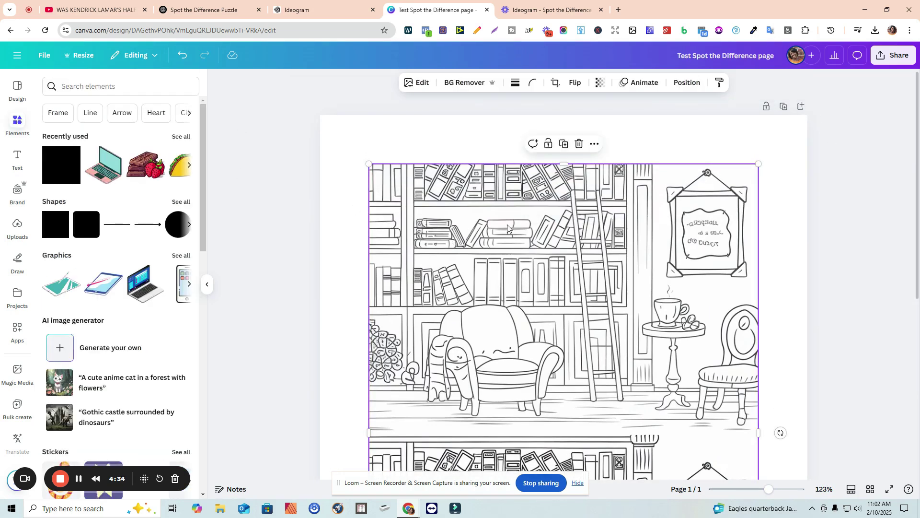
click(227, 192)
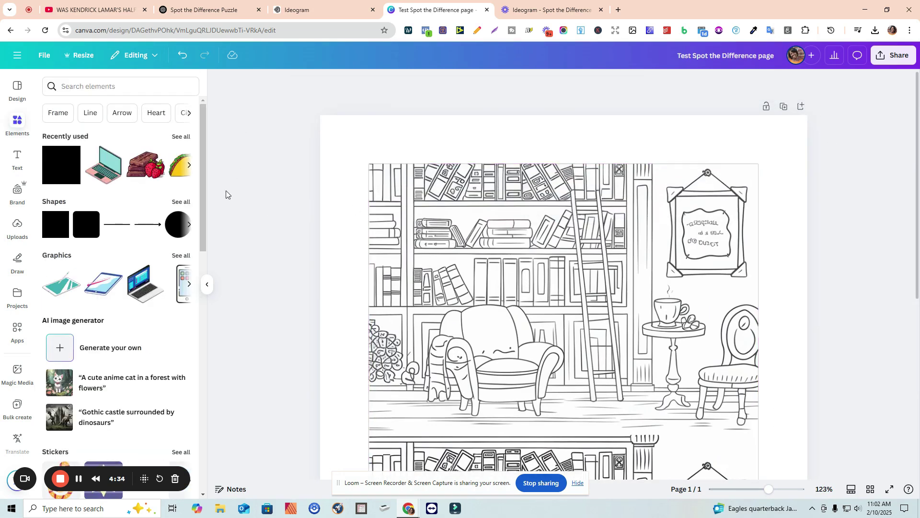
click(436, 245)
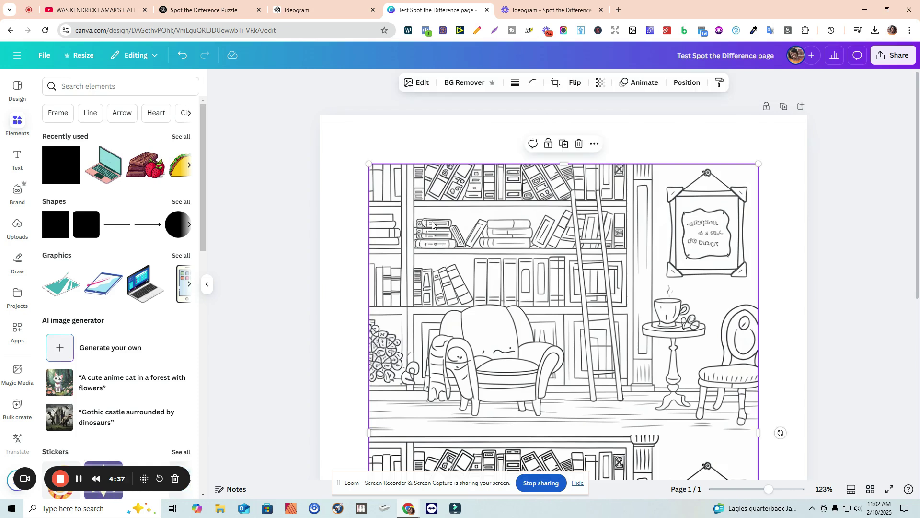
click(417, 84)
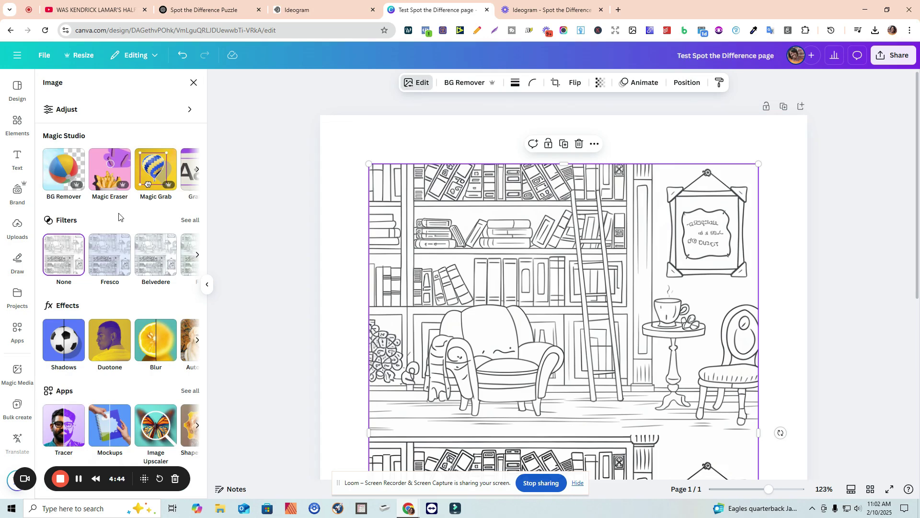
click(113, 177)
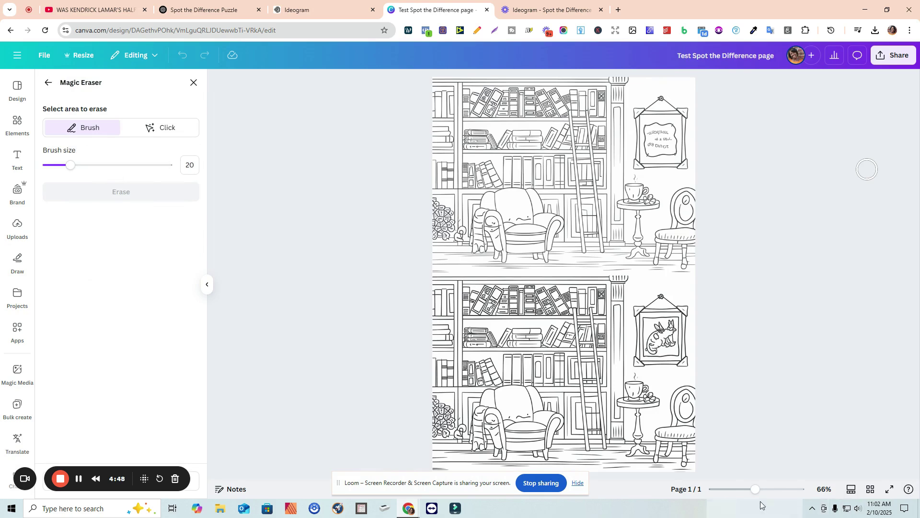
drag(755, 490, 762, 494)
scroll(786, 395, up, 1)
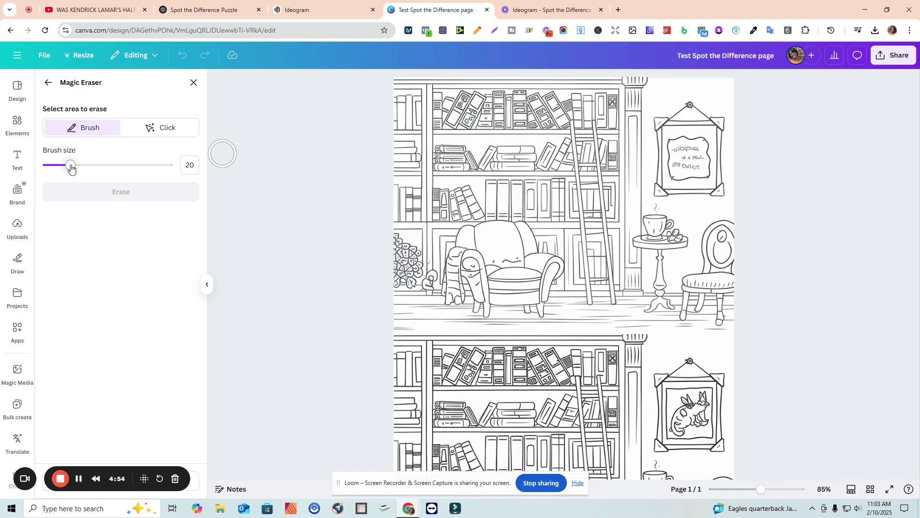
drag(70, 167, 67, 166)
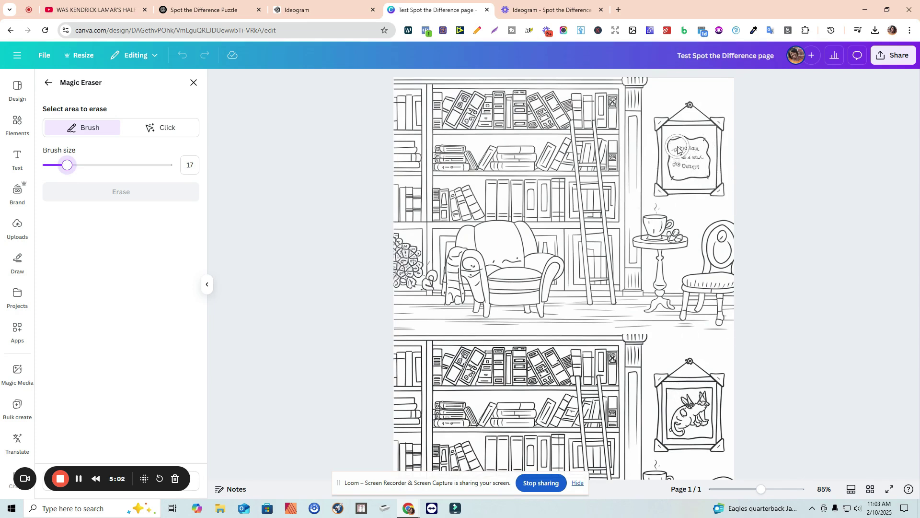
drag(68, 165, 55, 165)
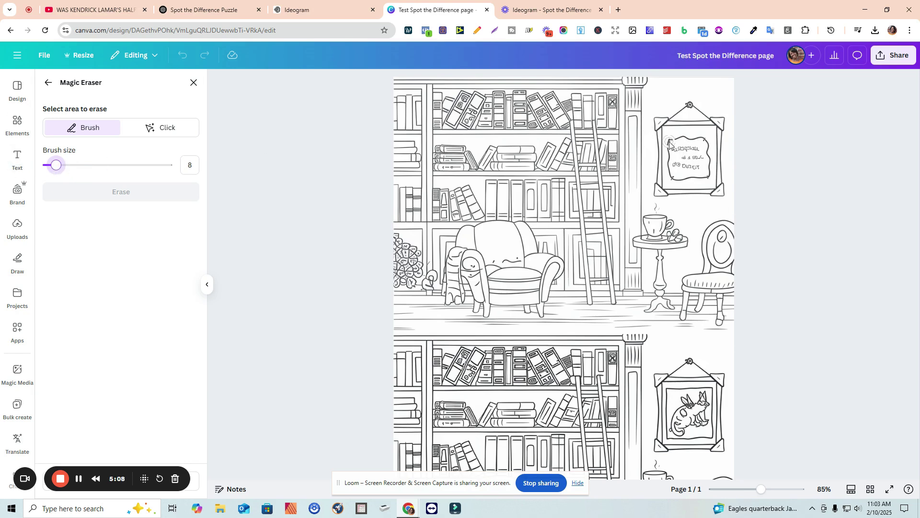
mouse_move(669, 144)
mouse_down()
mouse_move(716, 143)
mouse_move(705, 164)
mouse_up()
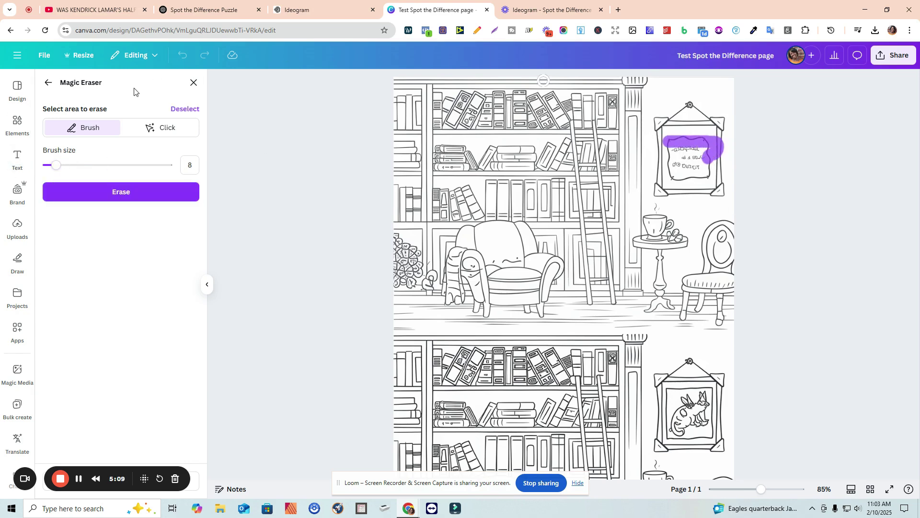
click(193, 82)
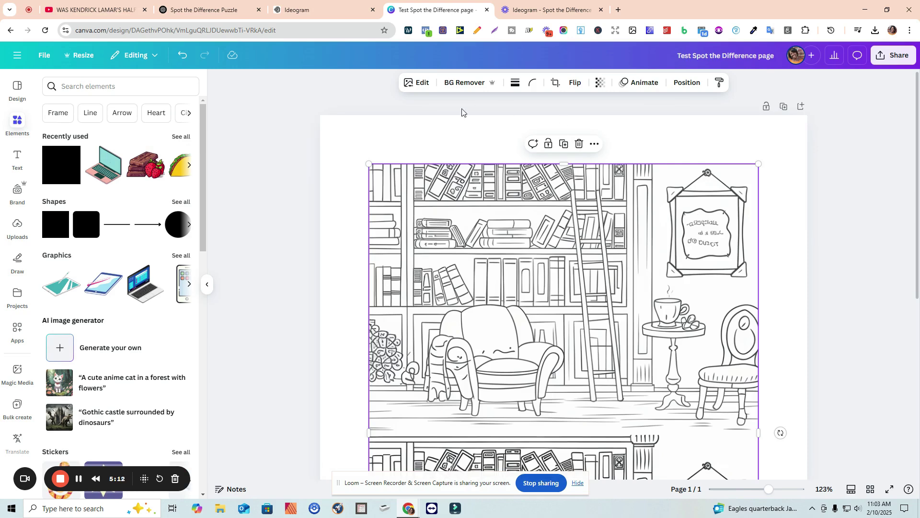
Start Magic Eraser on the bookshelf image with brush size 4 and brush over the whole text picture inside the upper wall frame.
click(421, 82)
click(109, 169)
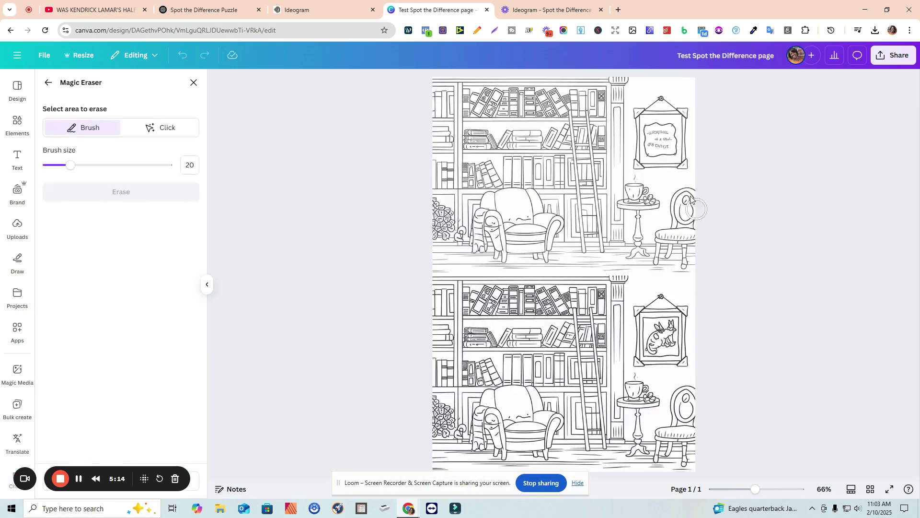
drag(756, 489, 774, 489)
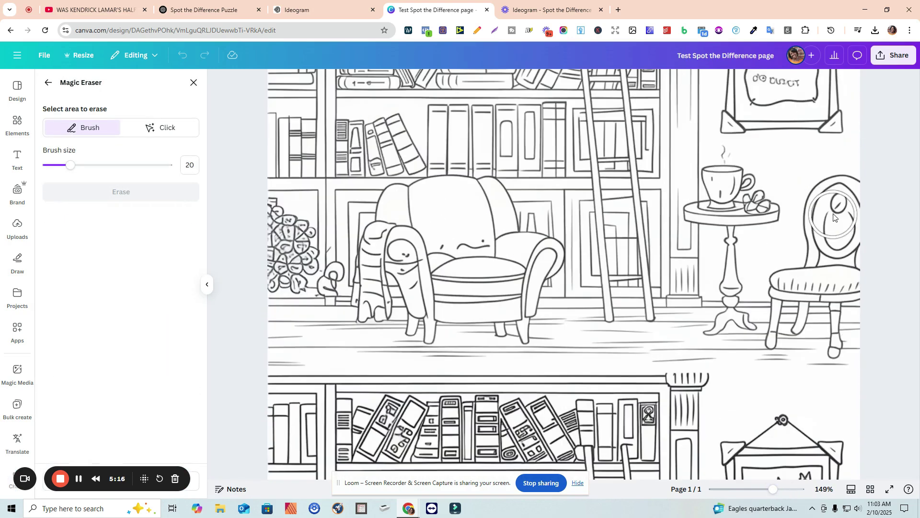
scroll(834, 218, up, 2)
drag(70, 166, 51, 169)
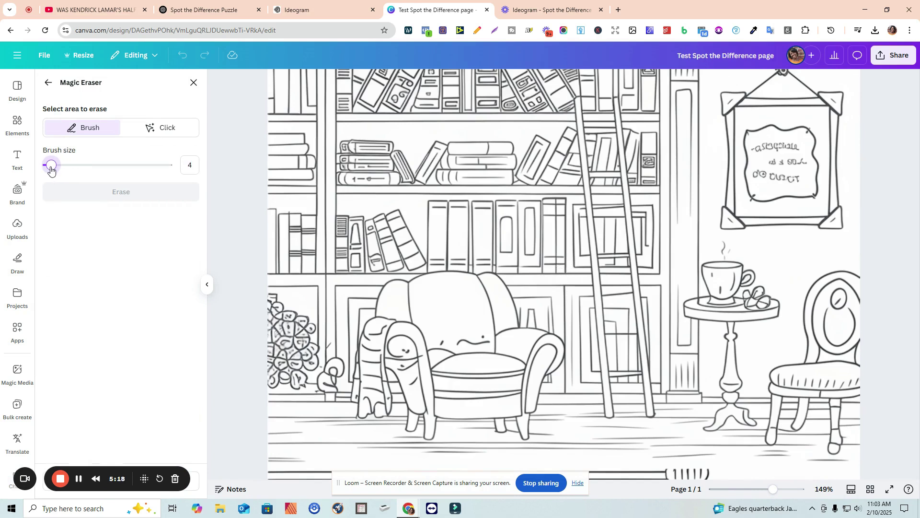
mouse_move(743, 138)
mouse_down()
mouse_move(808, 134)
mouse_move(813, 193)
mouse_move(751, 194)
mouse_move(752, 138)
mouse_move(752, 182)
mouse_move(772, 200)
mouse_move(764, 150)
mouse_up()
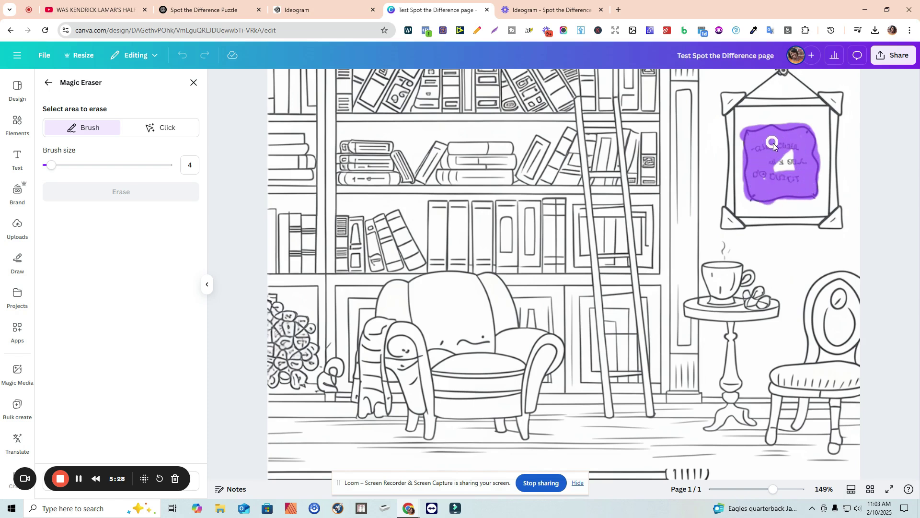
drag(807, 146, 784, 156)
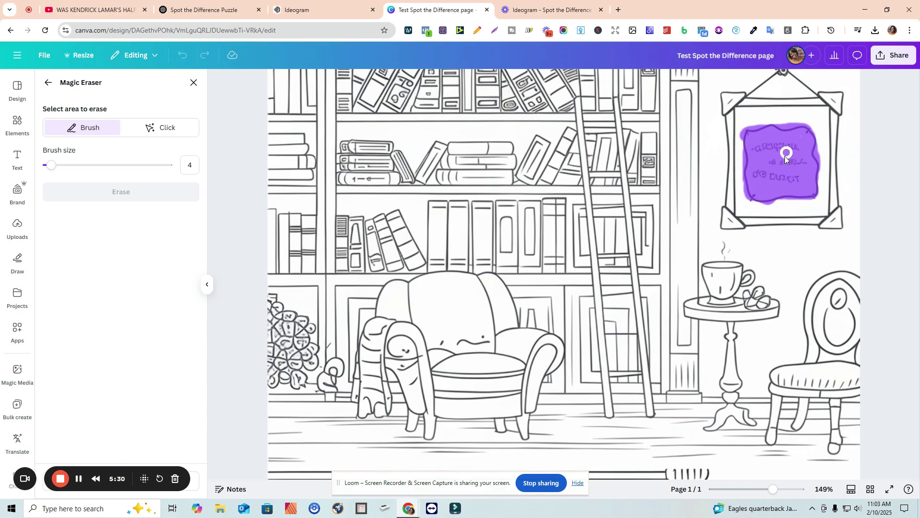
Brush over the animal picture inside the lower wall frame and erase the marked areas in both frames.
scroll(877, 187, down, 7)
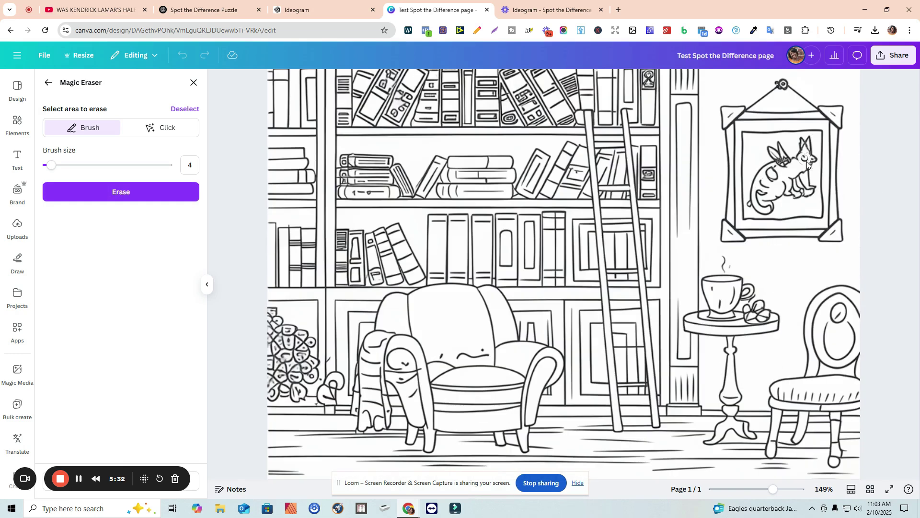
mouse_move(748, 137)
mouse_down()
mouse_move(747, 217)
mouse_move(817, 217)
mouse_move(820, 204)
mouse_move(819, 137)
mouse_move(754, 138)
mouse_move(752, 160)
mouse_move(779, 143)
mouse_move(758, 143)
mouse_move(765, 157)
mouse_move(803, 139)
mouse_move(807, 186)
mouse_up()
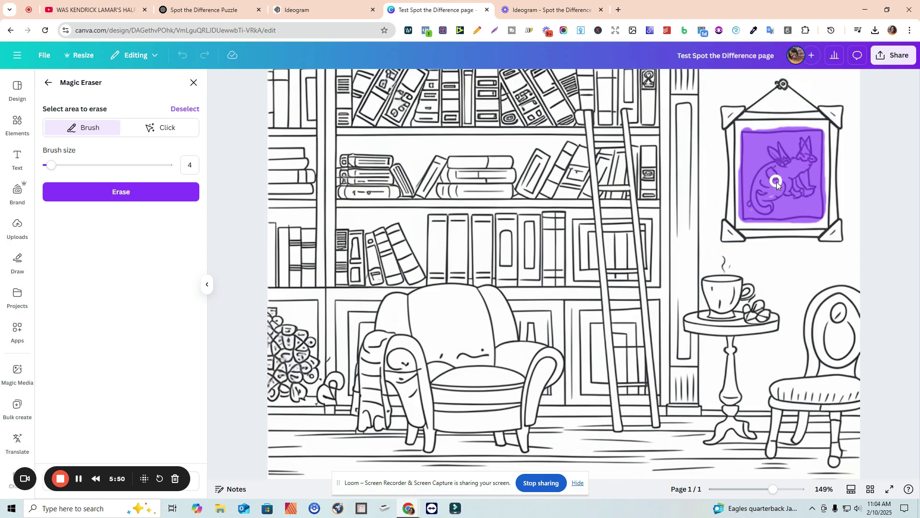
scroll(913, 150, up, 10)
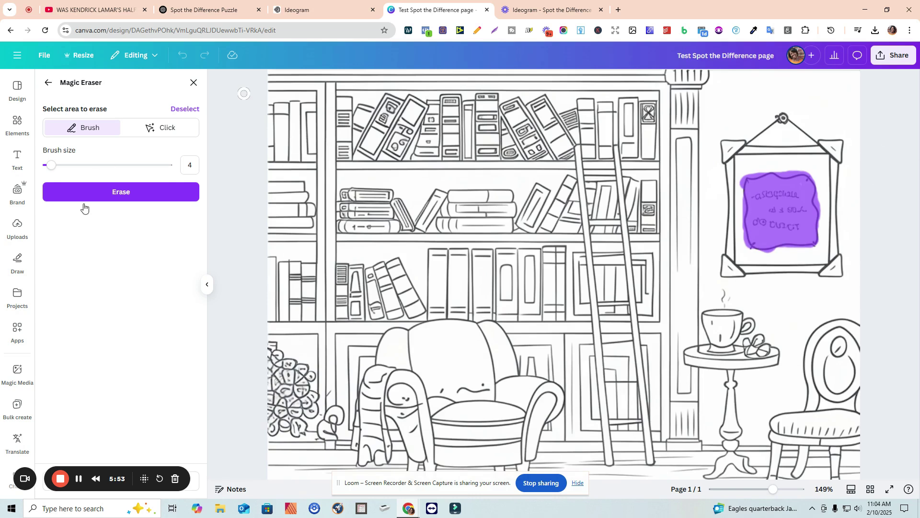
click(108, 197)
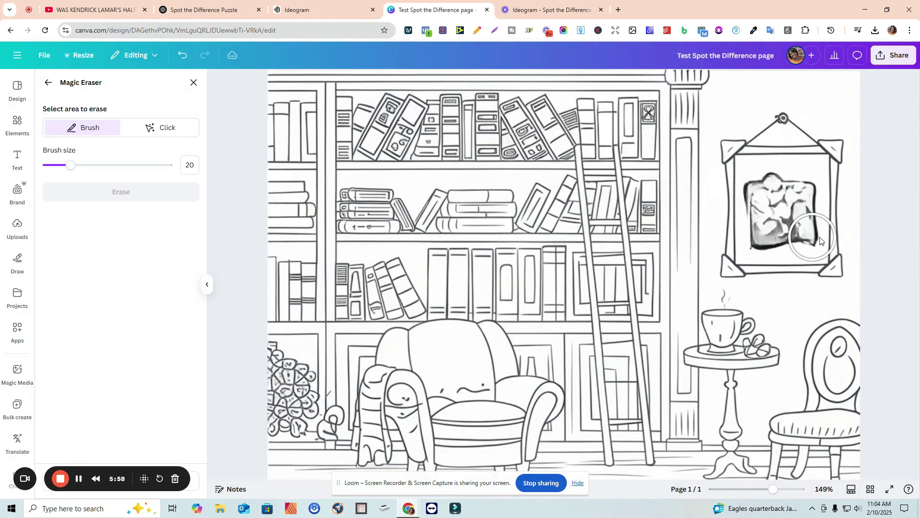
Set the Magic Eraser brush size to 11 and erase the smudged remains inside the upper wall frame.
drag(71, 167, 58, 166)
mouse_move(761, 201)
mouse_down()
mouse_move(768, 183)
mouse_move(789, 185)
mouse_move(798, 204)
mouse_move(805, 196)
mouse_move(810, 240)
mouse_move(779, 246)
mouse_move(781, 218)
mouse_move(755, 233)
mouse_move(754, 210)
mouse_move(759, 245)
mouse_move(788, 199)
mouse_move(777, 193)
mouse_move(769, 216)
mouse_up()
scroll(769, 215, down, 7)
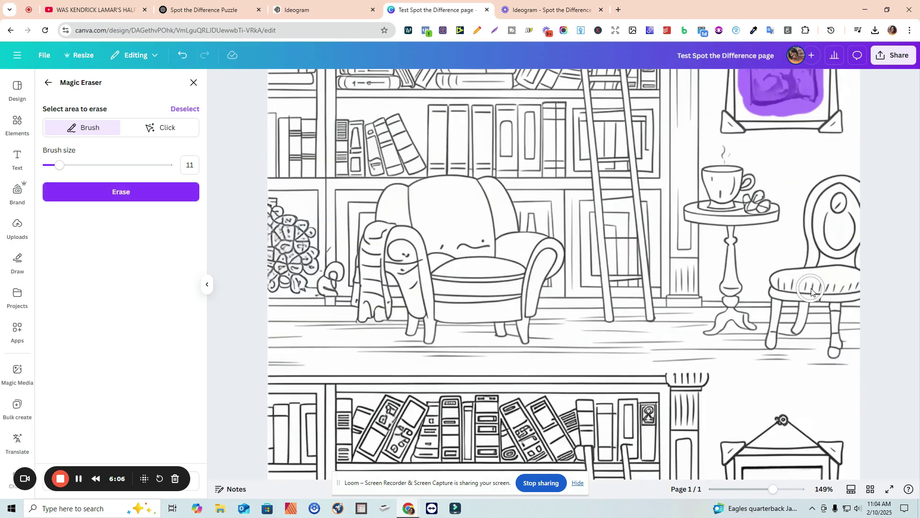
click(115, 192)
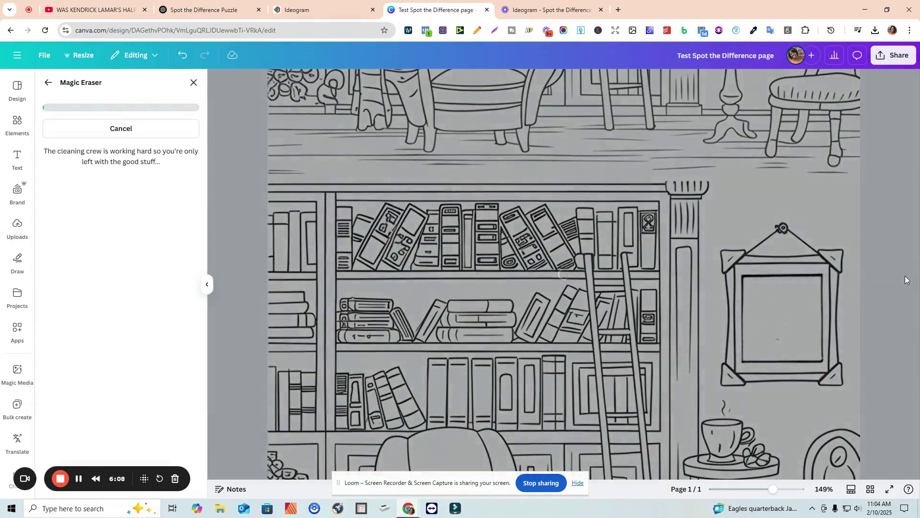
Erase the leftover line in the upper wall frame and the stray mark in the lower one with brush size 20.
scroll(902, 266, up, 7)
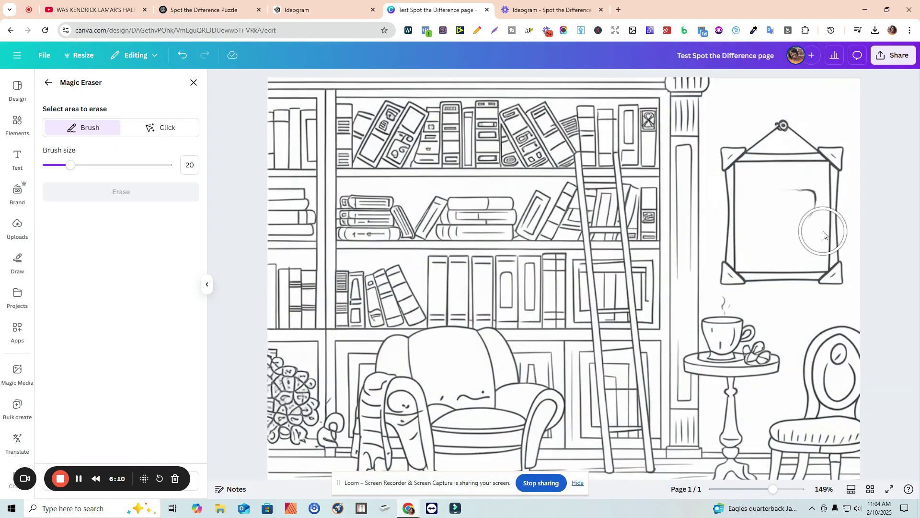
mouse_move(796, 199)
mouse_down()
mouse_move(798, 207)
mouse_move(779, 211)
mouse_up()
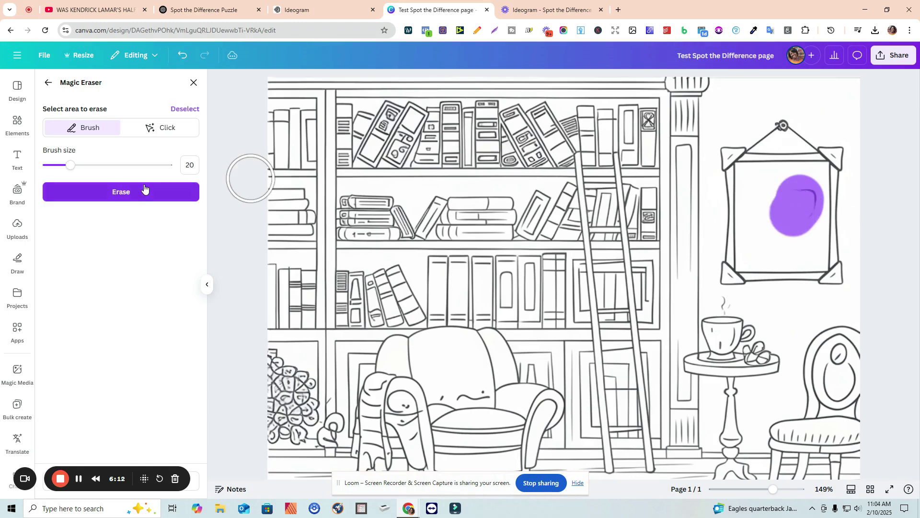
click(144, 191)
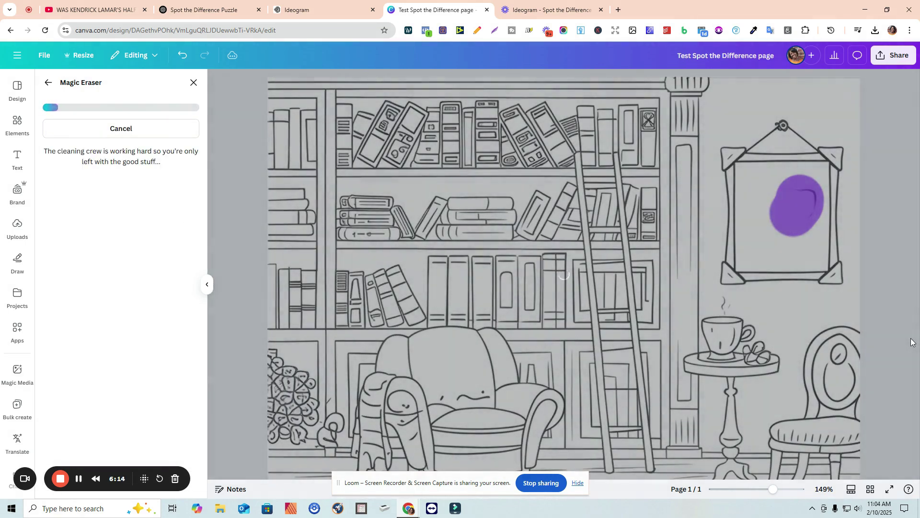
scroll(896, 309, down, 10)
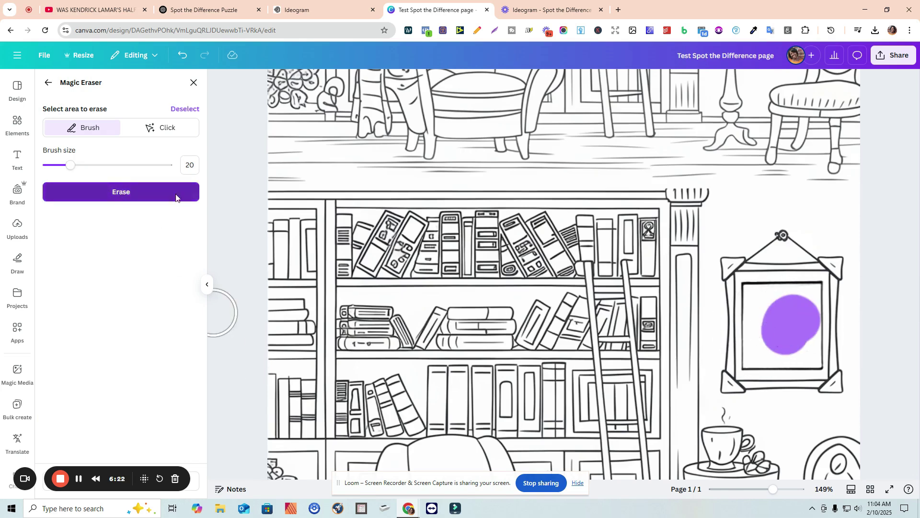
click(177, 193)
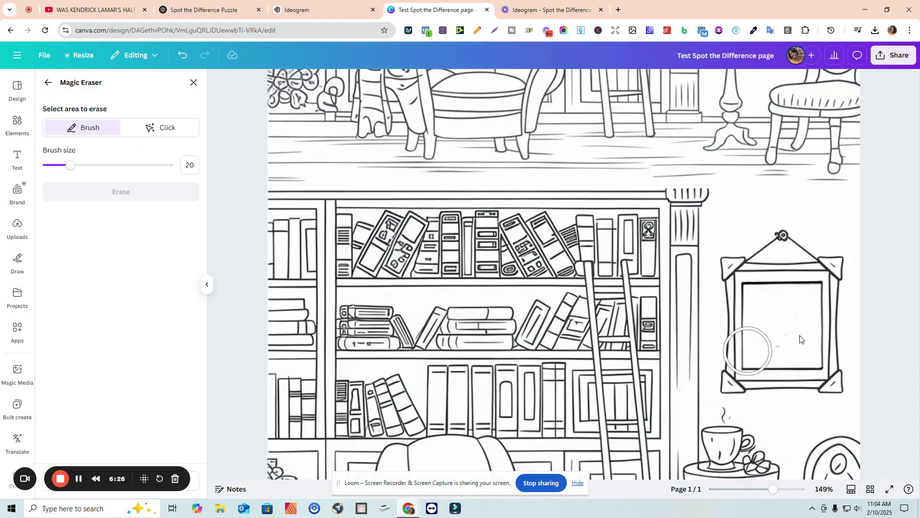
scroll(911, 307, down, 1)
scroll(918, 307, up, 7)
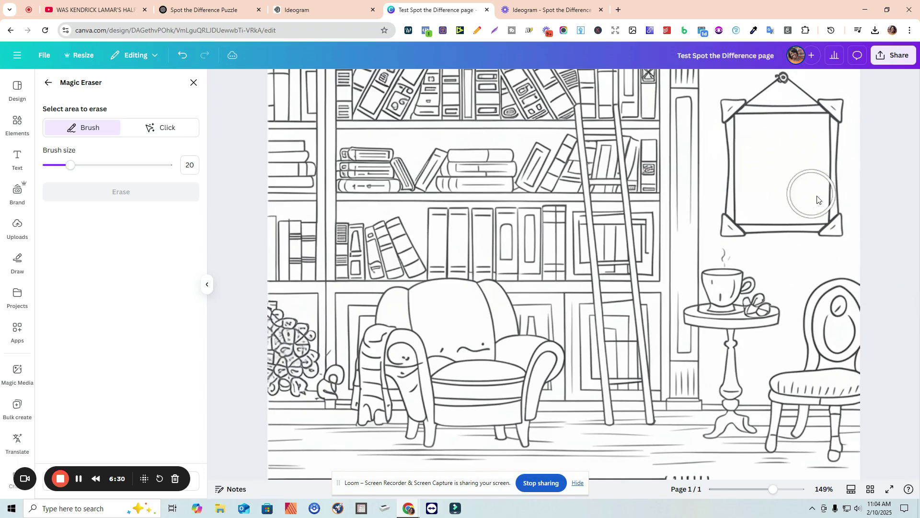
scroll(906, 339, down, 4)
scroll(913, 351, down, 3)
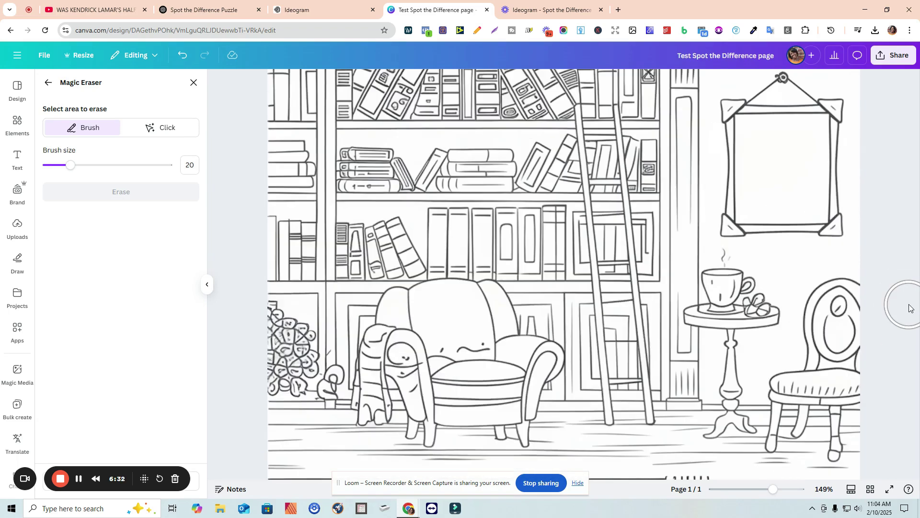
Search the graphics elements for "flower black and white".
click(17, 126)
click(134, 89)
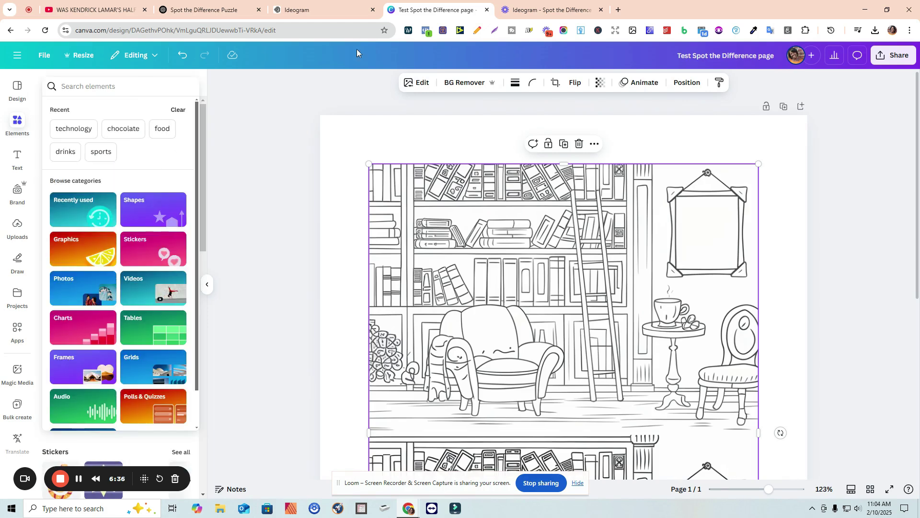
text(flower)
key(Return)
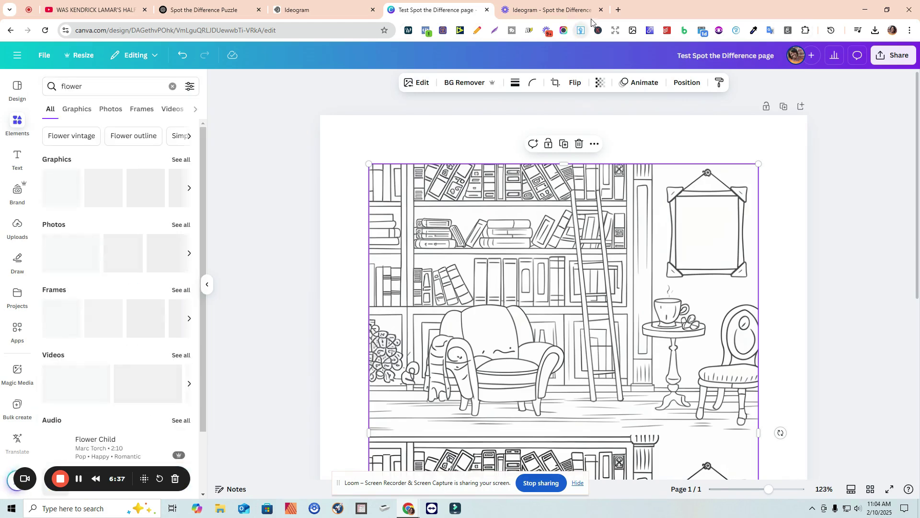
click(178, 160)
click(110, 87)
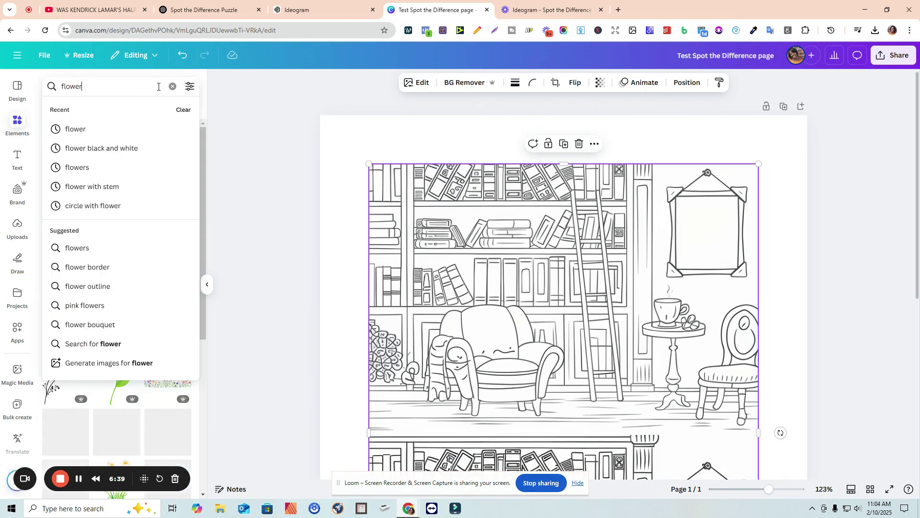
text(black and)
text( white)
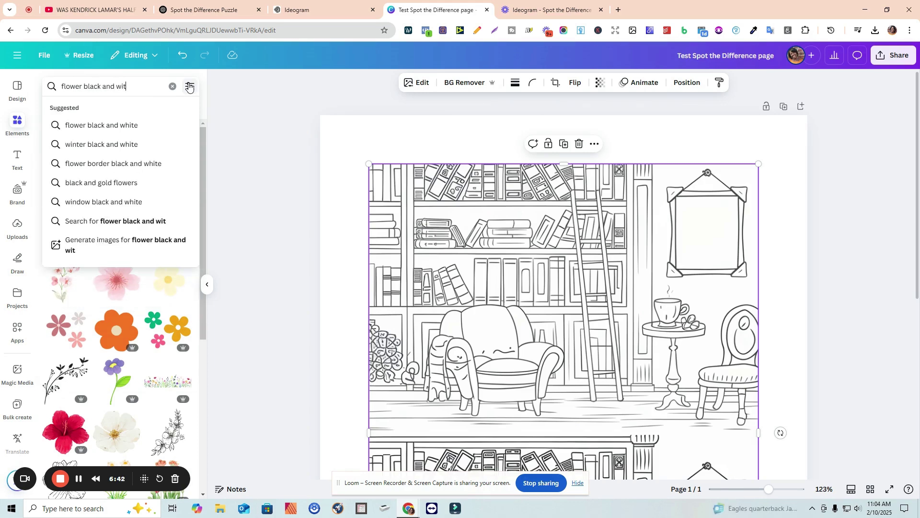
key(Return)
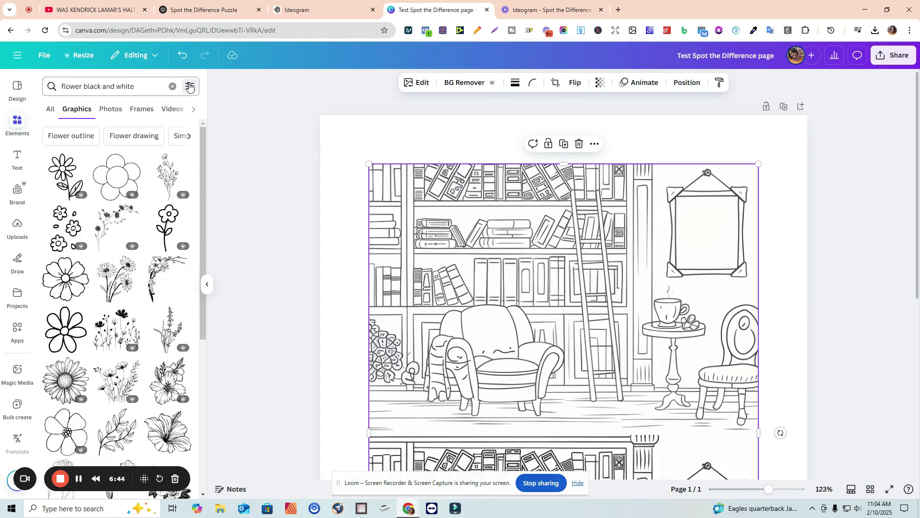
Filter the black-and-white flower graphics to free ones only.
click(189, 86)
click(54, 309)
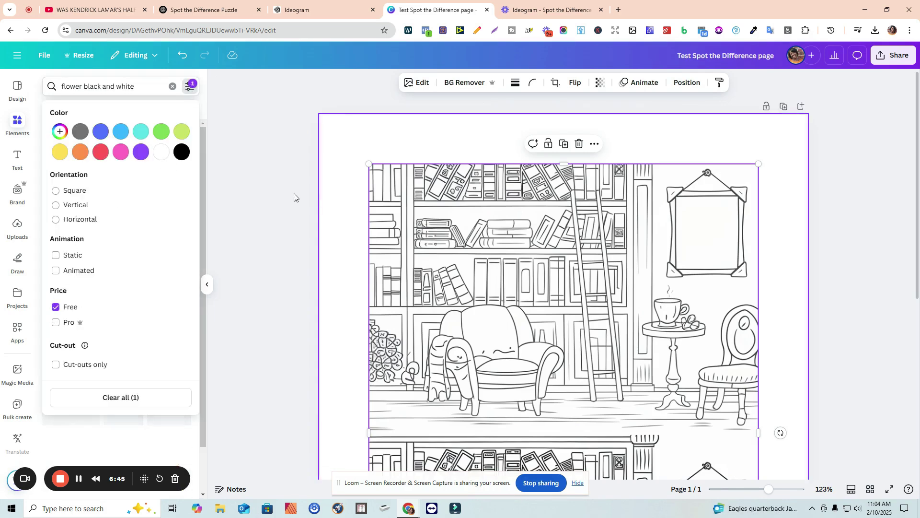
click(297, 200)
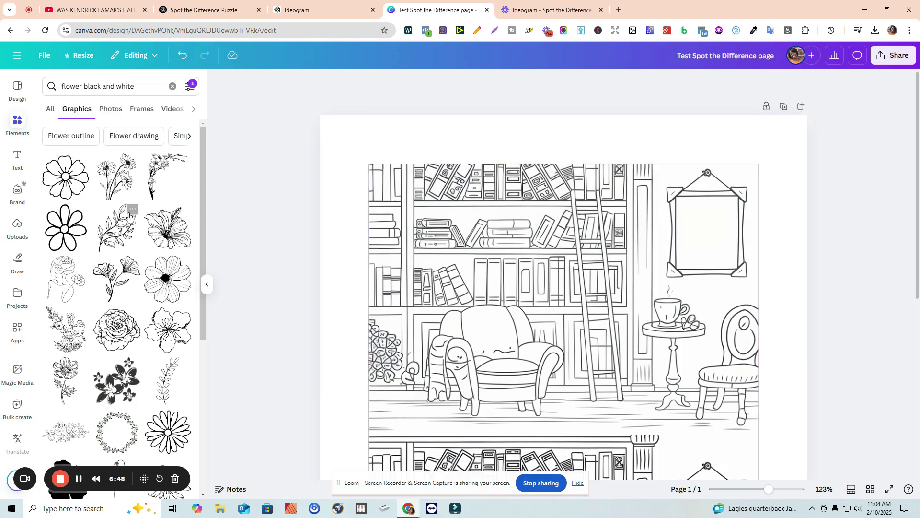
Add the three-daisy bouquet graphic and shrink it to fit inside the upper wall frame.
click(123, 189)
drag(536, 352, 651, 153)
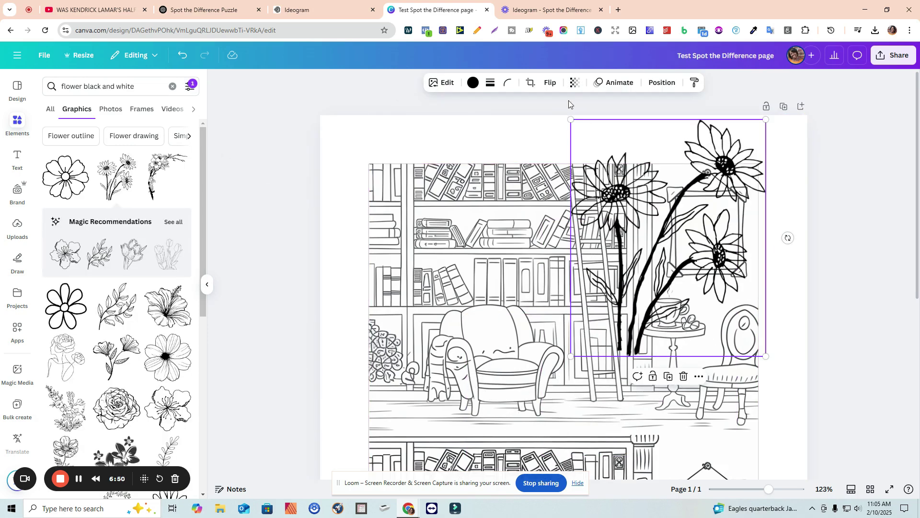
drag(571, 119, 733, 202)
Duplicate the daisy bouquet and place the copy inside the lower wall frame.
key(ctrl+d)
scroll(709, 216, down, 2)
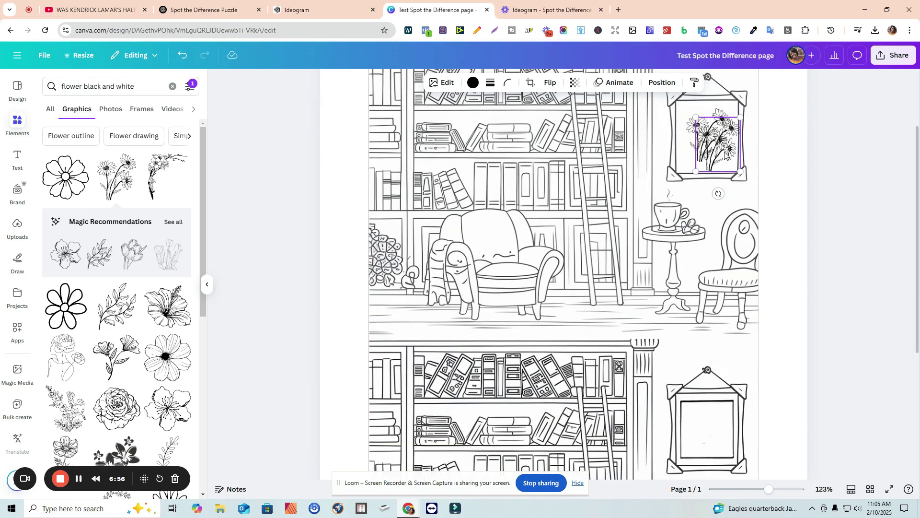
drag(700, 161, 729, 308)
scroll(724, 310, down, 2)
click(777, 324)
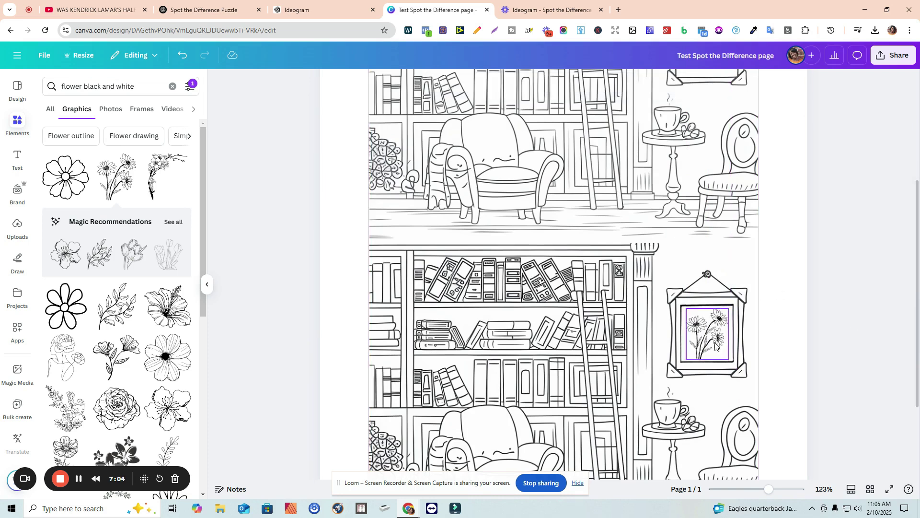
Compare the upper and lower bookstore scenes over the whole page.
scroll(863, 228, up, 3)
scroll(863, 228, up, 1)
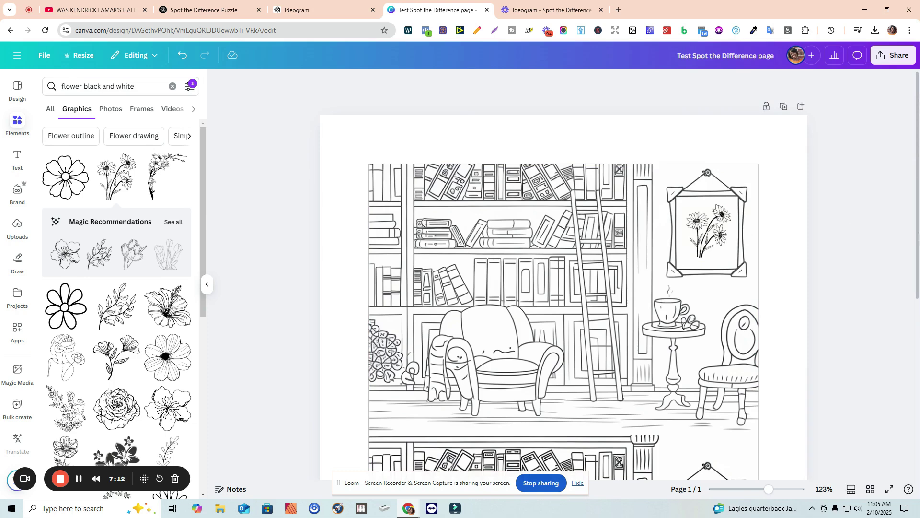
scroll(767, 331, down, 4)
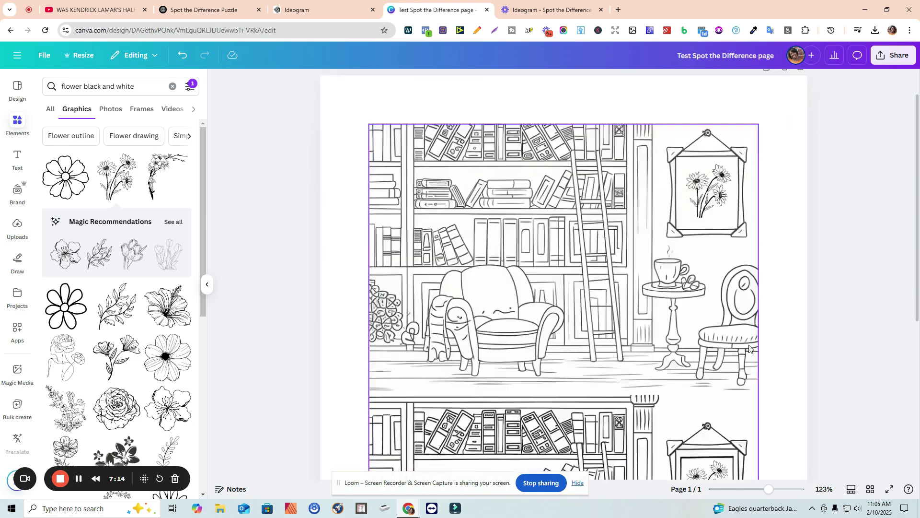
scroll(745, 369, down, 3)
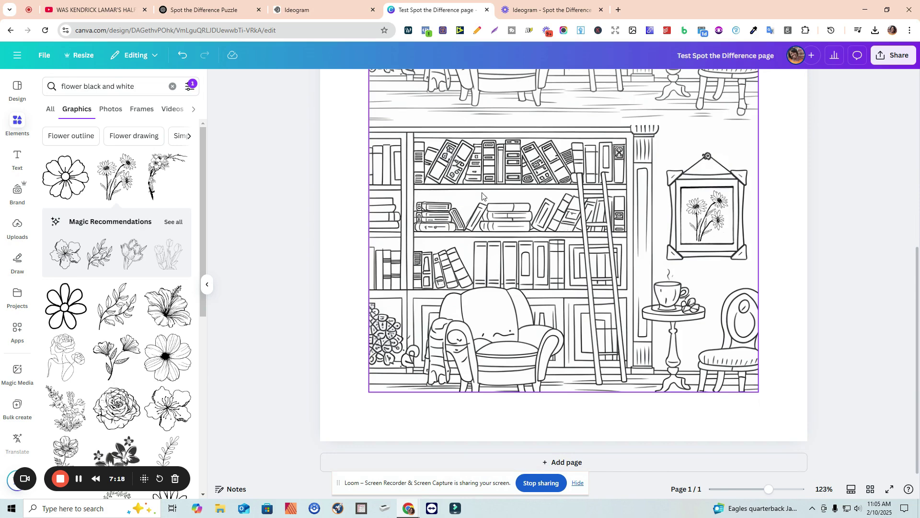
scroll(485, 180, up, 6)
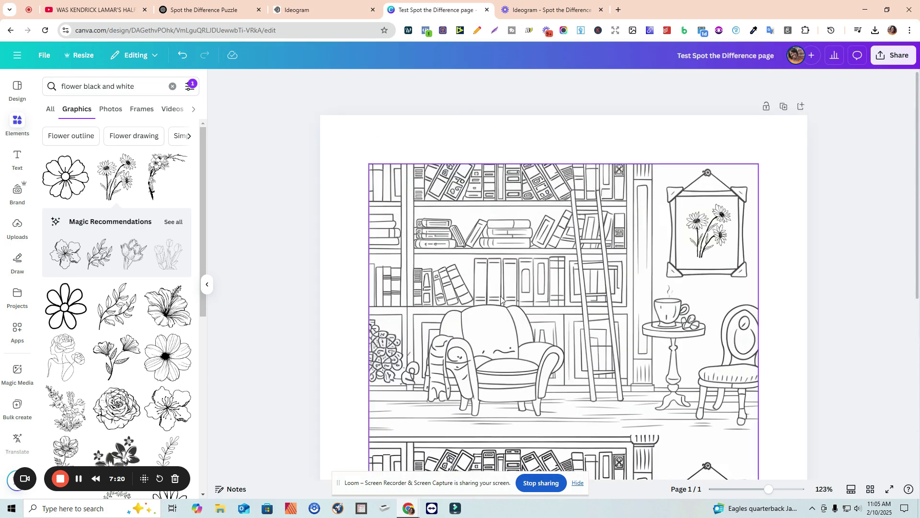
scroll(502, 298, down, 5)
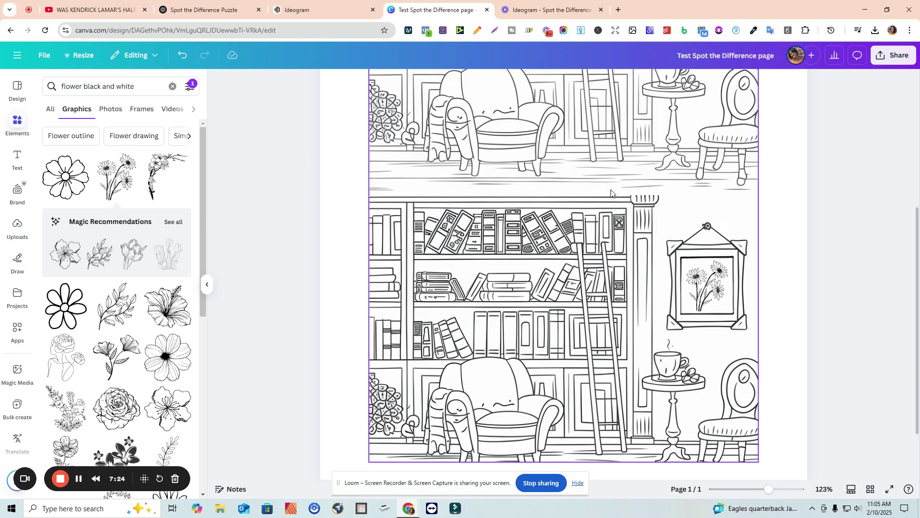
Add a straight line between the two scenes and stretch it across the full width of the image.
click(17, 126)
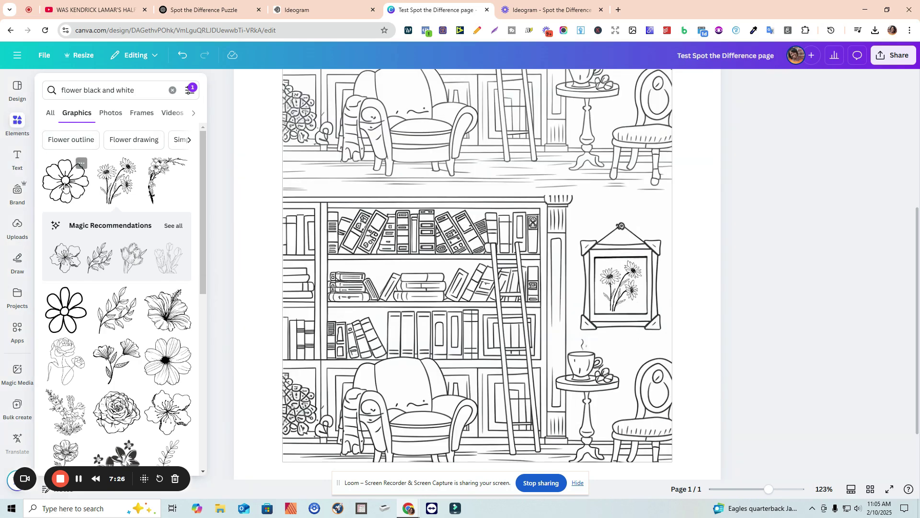
click(172, 90)
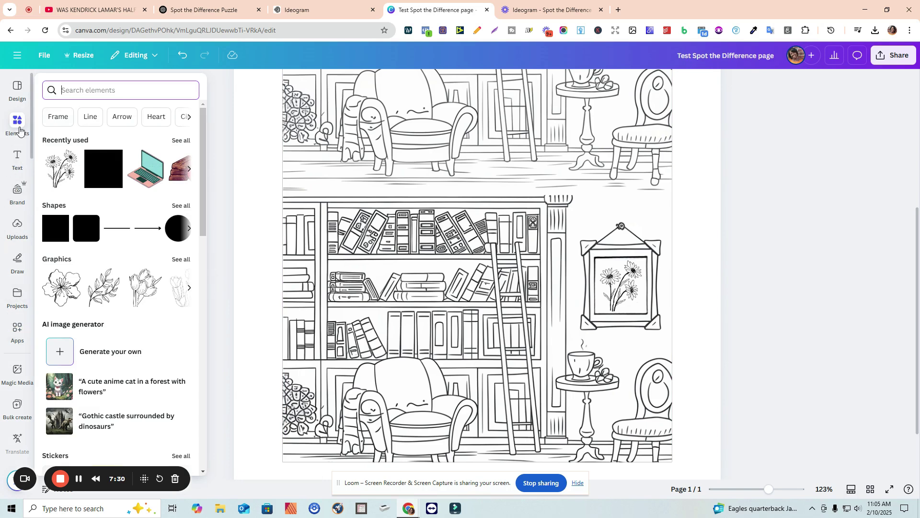
click(114, 230)
drag(473, 193, 355, 186)
drag(439, 186, 669, 189)
drag(283, 185, 283, 193)
Reduce the line weight of the dividing line between the two scenes.
click(392, 82)
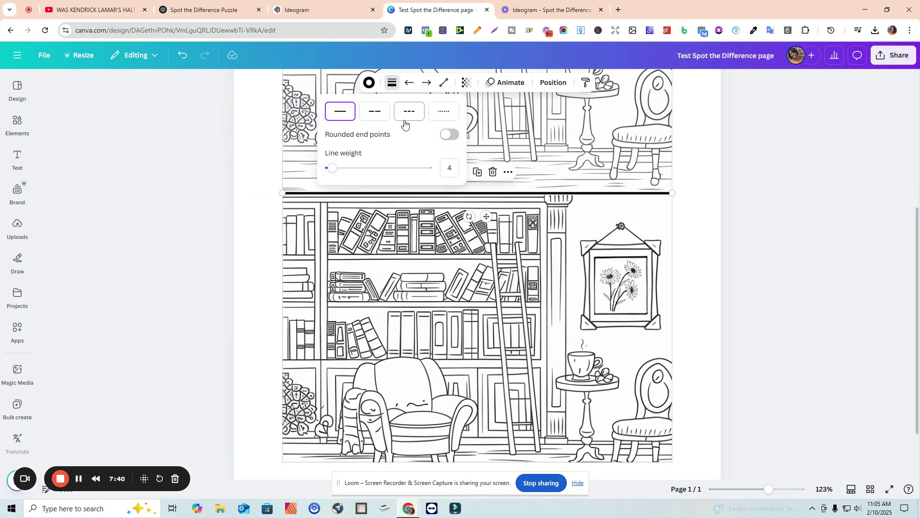
drag(334, 168, 329, 168)
click(798, 246)
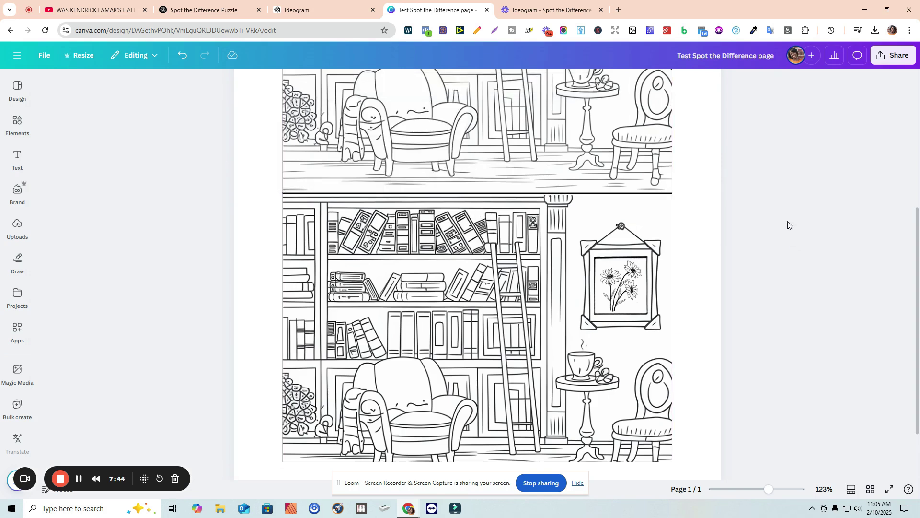
Try nudging the dividing line slightly upward and undo the move.
drag(619, 197, 620, 193)
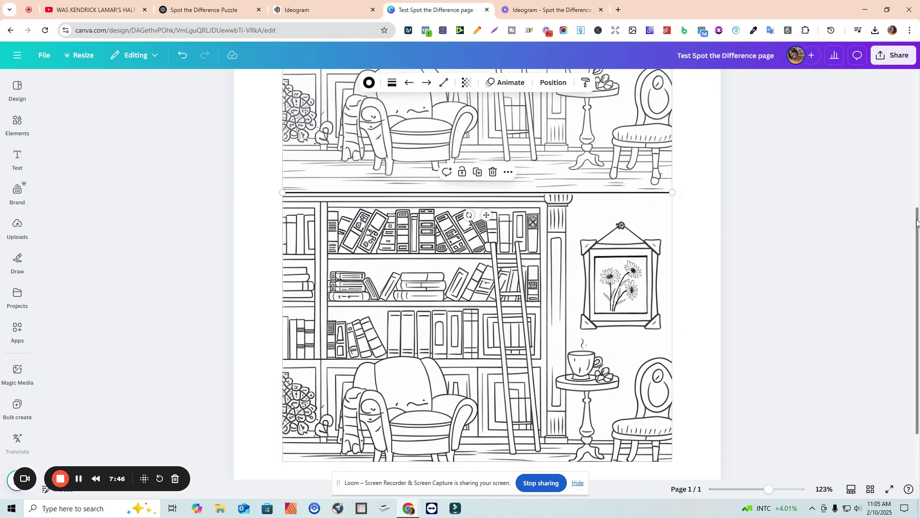
scroll(620, 192, up, 2)
click(182, 55)
click(827, 220)
scroll(820, 211, up, 3)
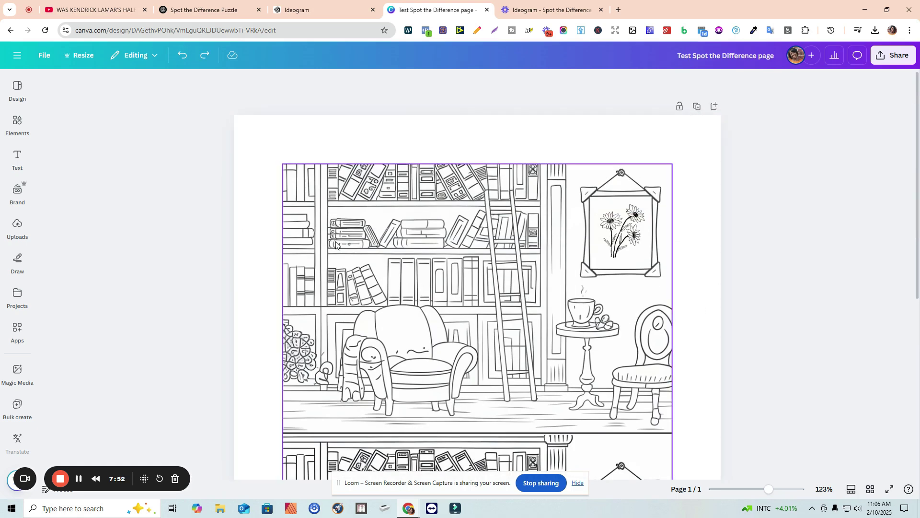
Send the bookstore image behind the black border frame.
click(375, 198)
click(601, 82)
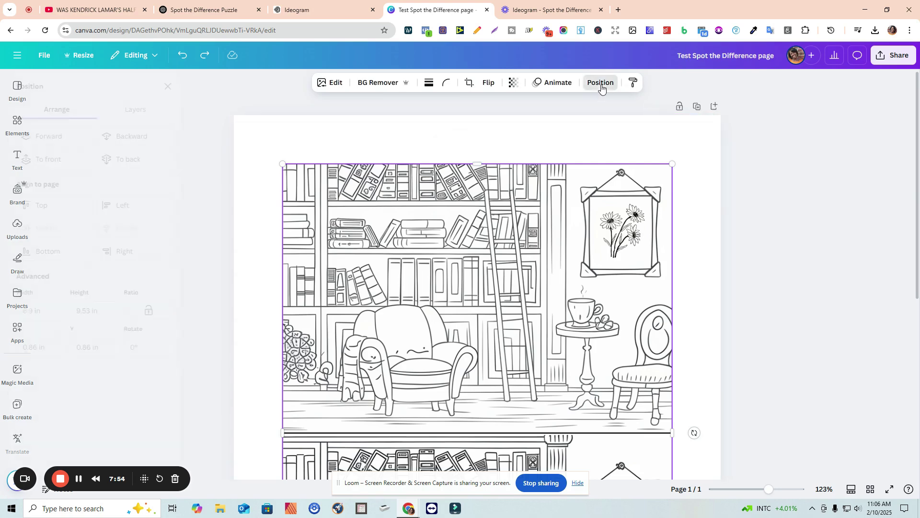
click(731, 240)
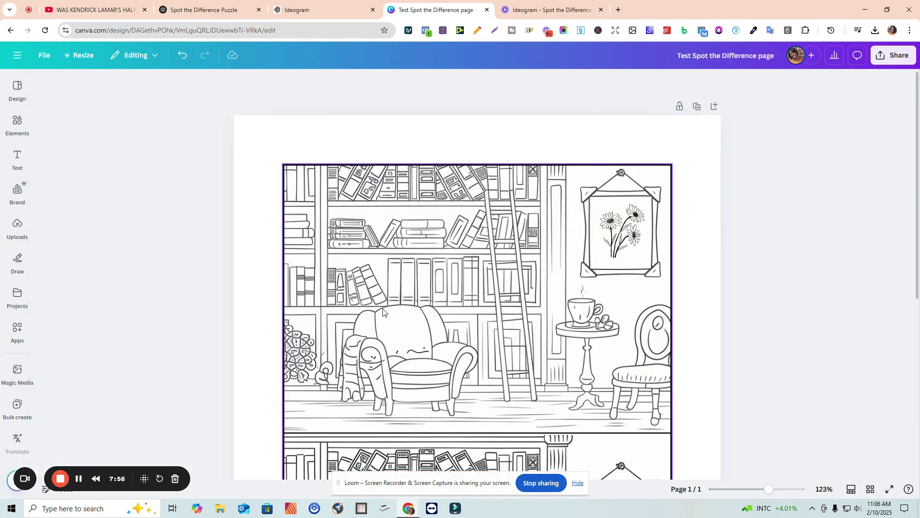
Review the edited page against the bookstore scenario in ChatGPT and the original image in Ideogram, and return to the Canva design.
scroll(784, 319, down, 2)
scroll(784, 319, down, 1)
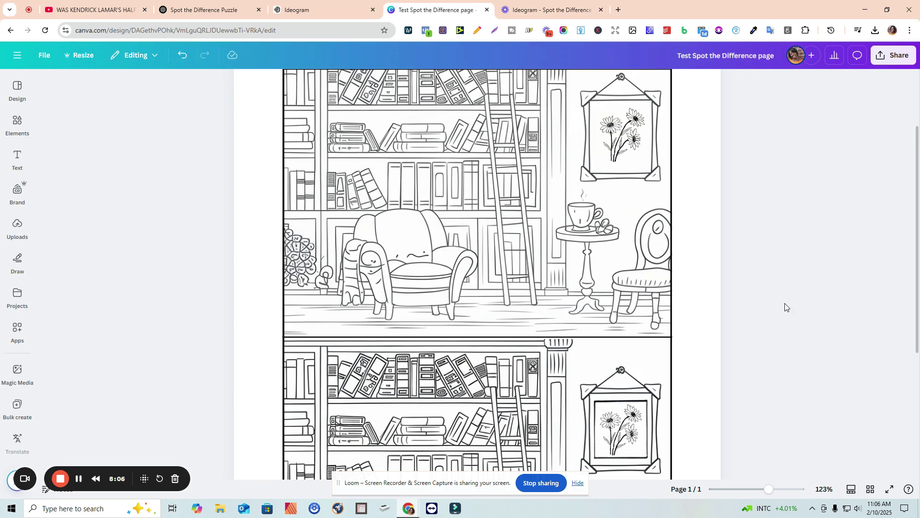
scroll(795, 294, up, 2)
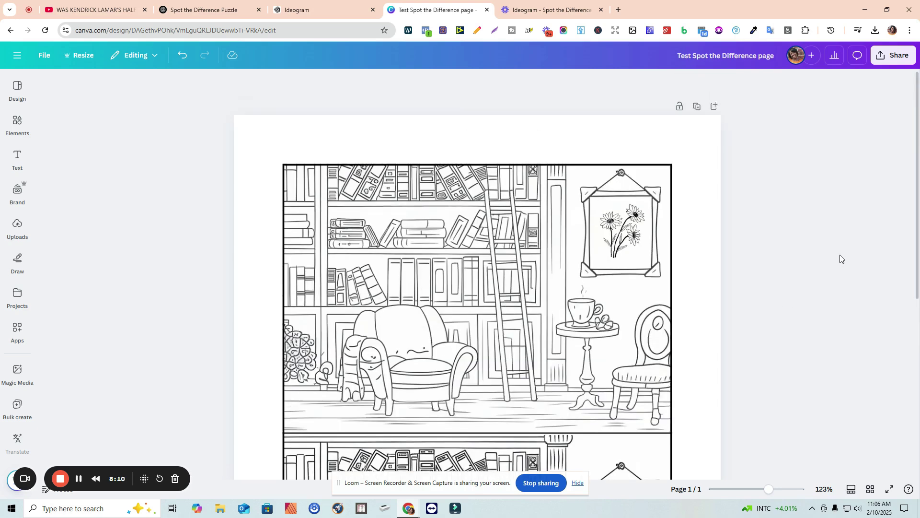
click(194, 10)
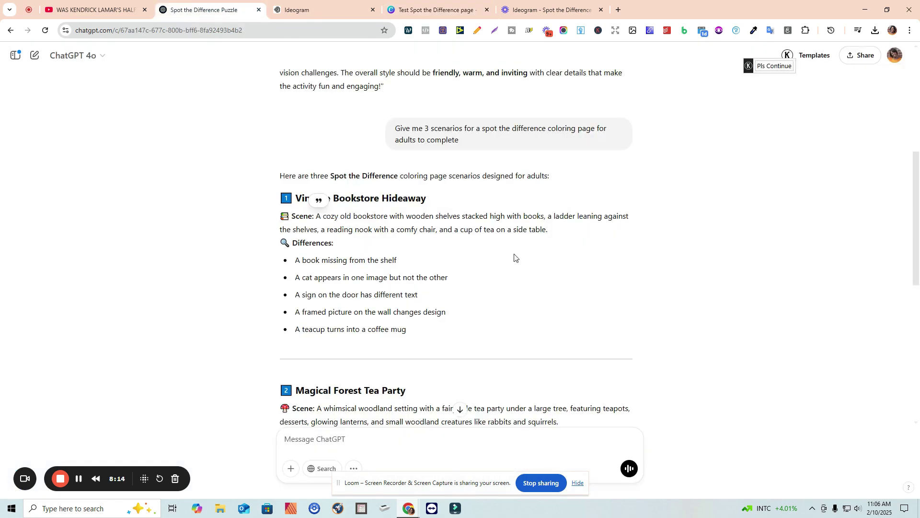
click(312, 14)
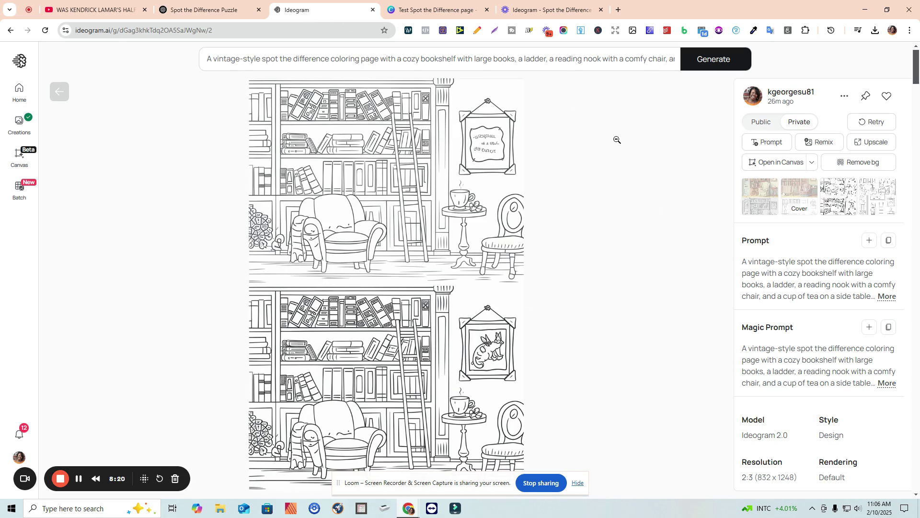
click(438, 12)
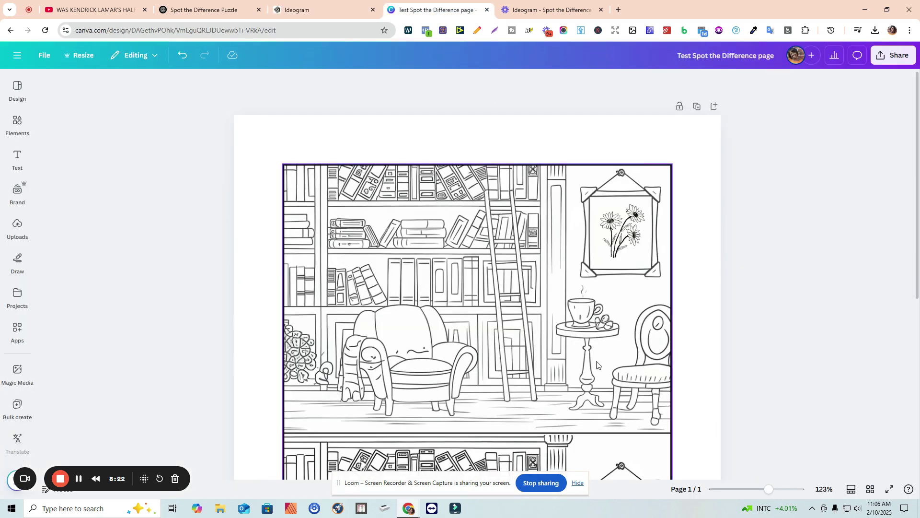
scroll(589, 191, down, 1)
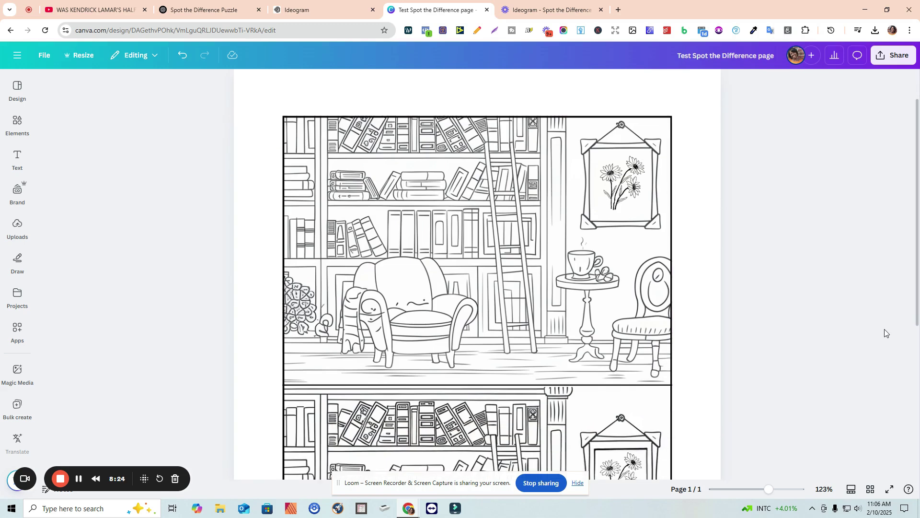
scroll(431, 120, up, 1)
Examine the custom size and unit options for creating a new design, and close them without creating one.
click(44, 55)
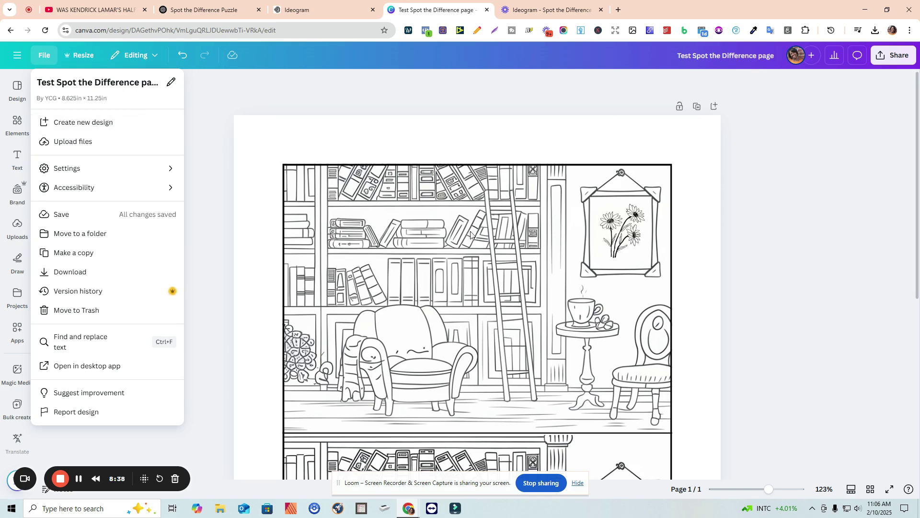
click(856, 149)
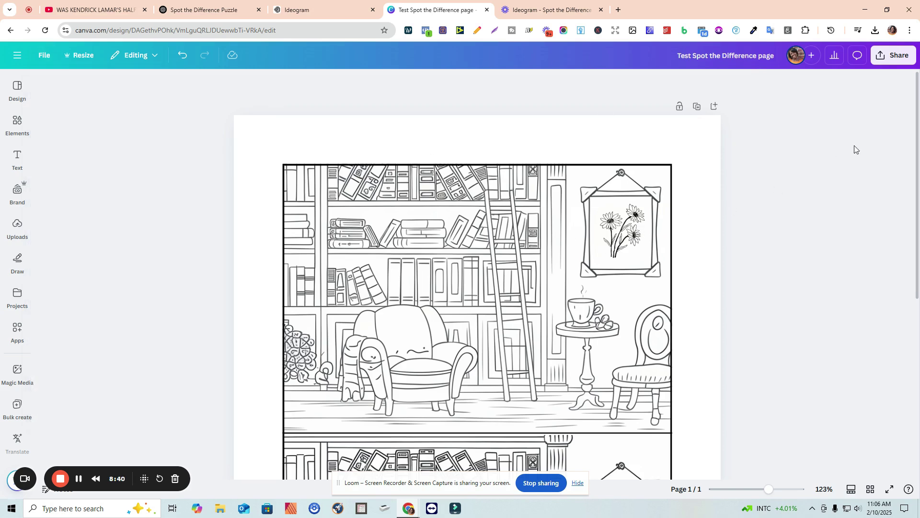
click(44, 58)
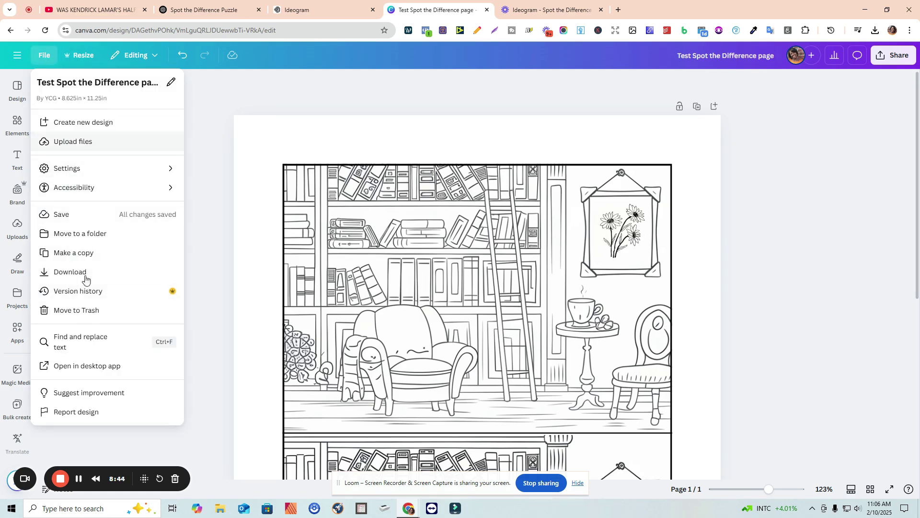
click(74, 125)
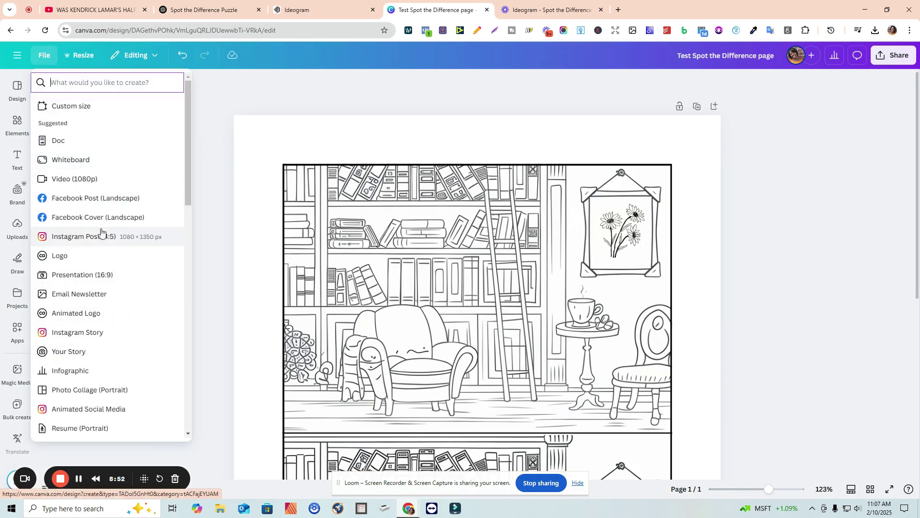
scroll(96, 168, down, 2)
scroll(70, 109, up, 2)
click(69, 106)
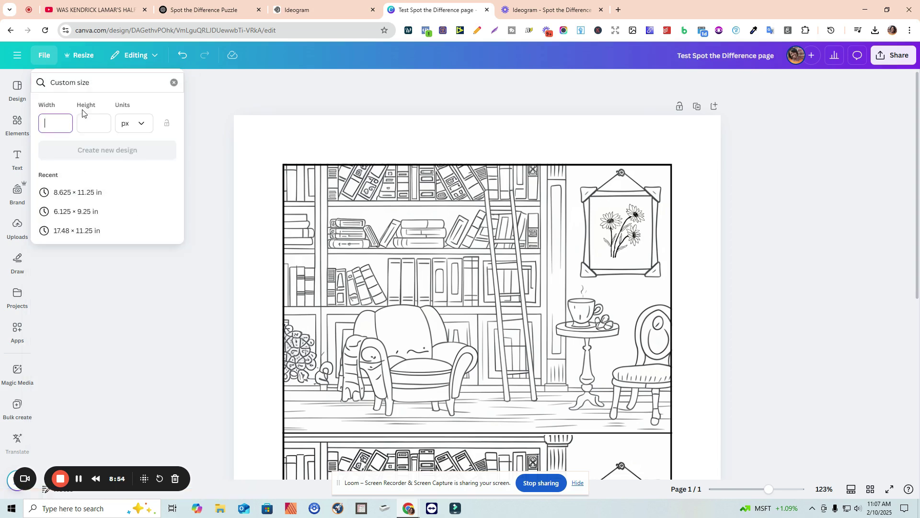
click(130, 123)
click(127, 168)
click(845, 341)
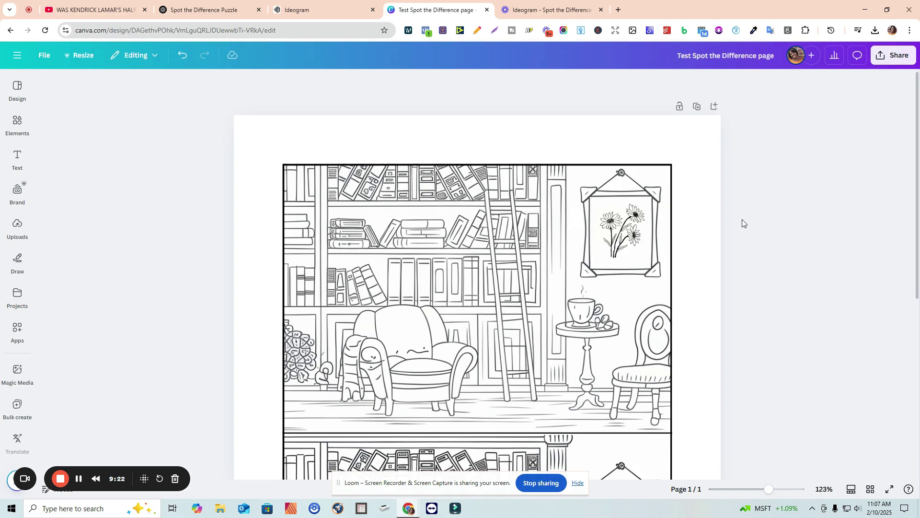
Switch to Ideogram to view the original generated bookstore image.
click(324, 10)
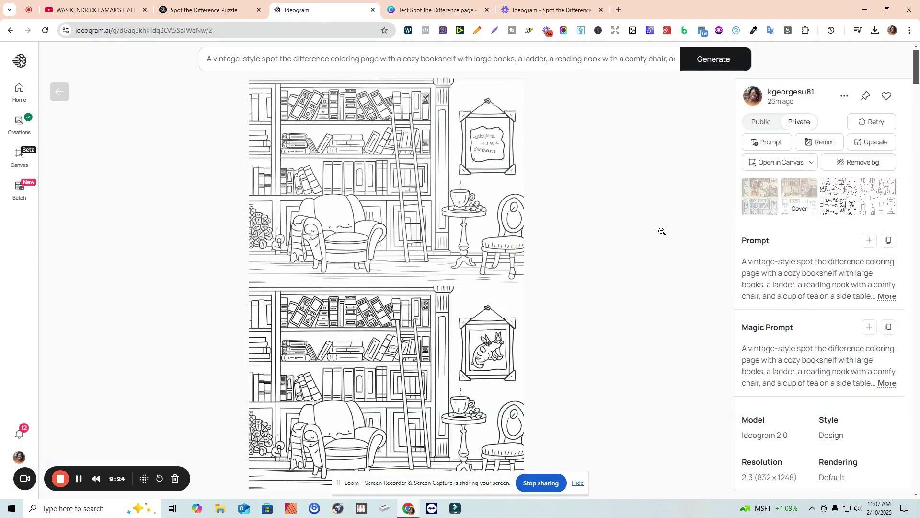